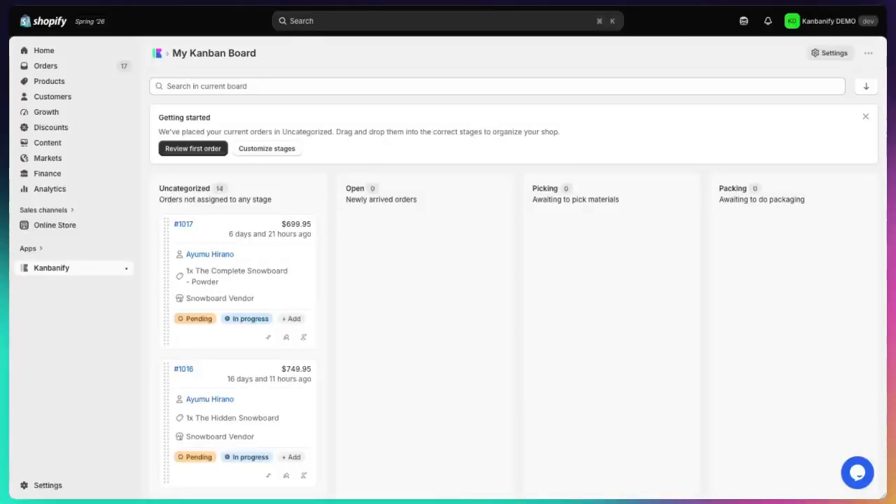
Step: Examine the Kanban board's stage columns and the orders waiting in Uncategorized
{"action": "scroll", "coordinate": [406, 344], "scroll_direction": "right", "scroll_amount": 2}
{"action": "scroll", "coordinate": [414, 350], "scroll_direction": "left", "scroll_amount": 2}
{"action": "scroll", "coordinate": [310, 429], "scroll_direction": "down", "scroll_amount": 10}
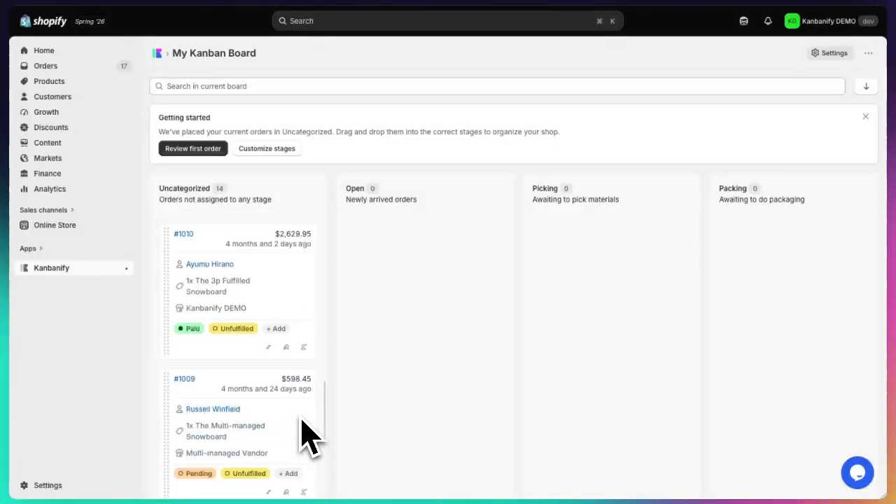
{"action": "scroll", "coordinate": [310, 430], "scroll_direction": "down", "scroll_amount": 1}
{"action": "scroll", "coordinate": [308, 430], "scroll_direction": "up", "scroll_amount": 12}
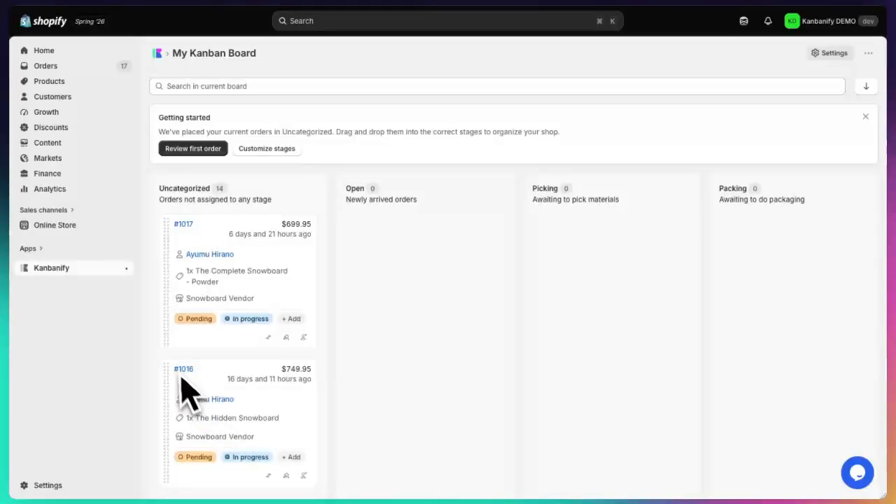
{"action": "left_click_drag", "start_coordinate": [163, 376], "coordinate": [187, 387]}
Step: Open the workflow stage customization and rename the fourth stage, Ready To Ship, as Quality
{"action": "left_click", "coordinate": [288, 149]}
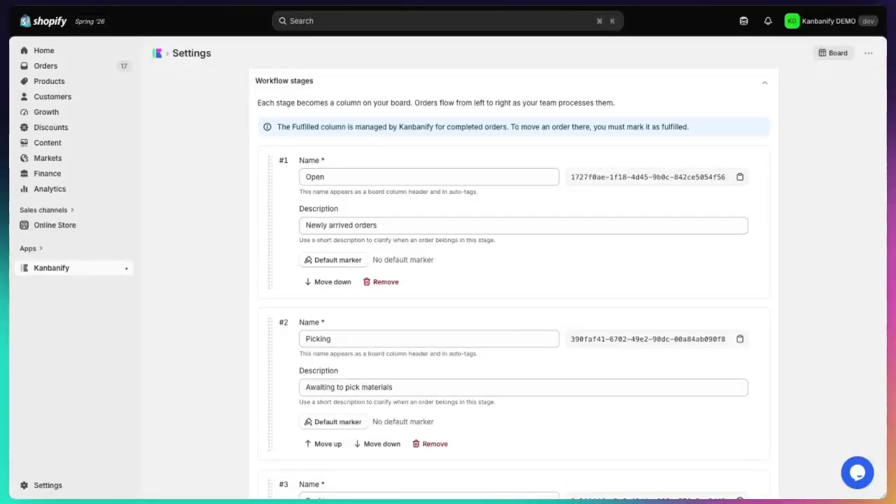
{"action": "scroll", "coordinate": [367, 496], "scroll_direction": "down", "scroll_amount": 1}
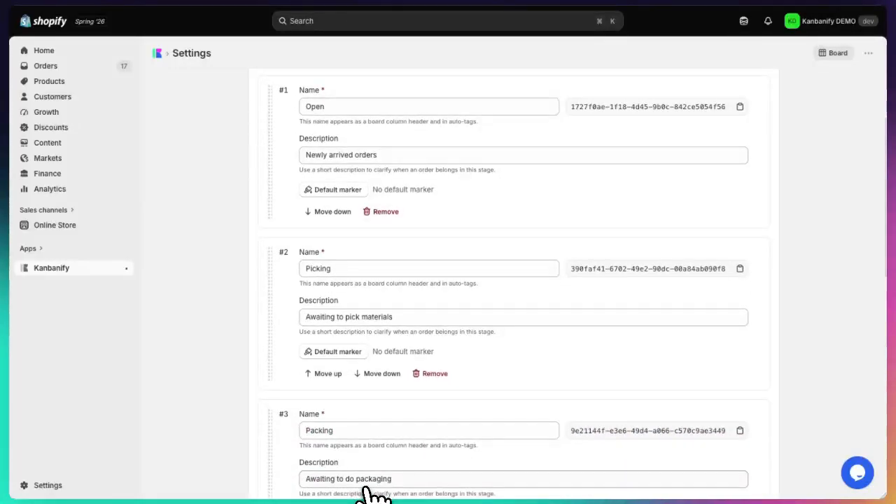
{"action": "scroll", "coordinate": [371, 495], "scroll_direction": "down", "scroll_amount": 2}
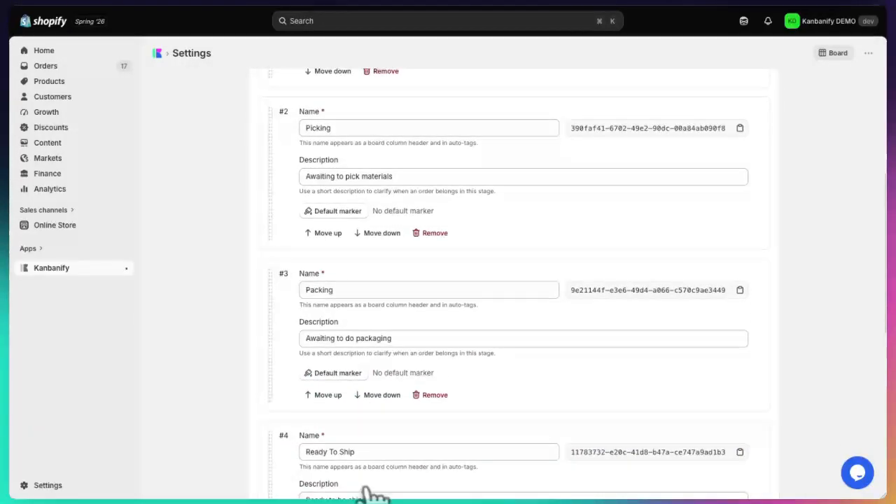
{"action": "scroll", "coordinate": [371, 496], "scroll_direction": "down", "scroll_amount": 1}
{"action": "triple_click", "coordinate": [363, 355]}
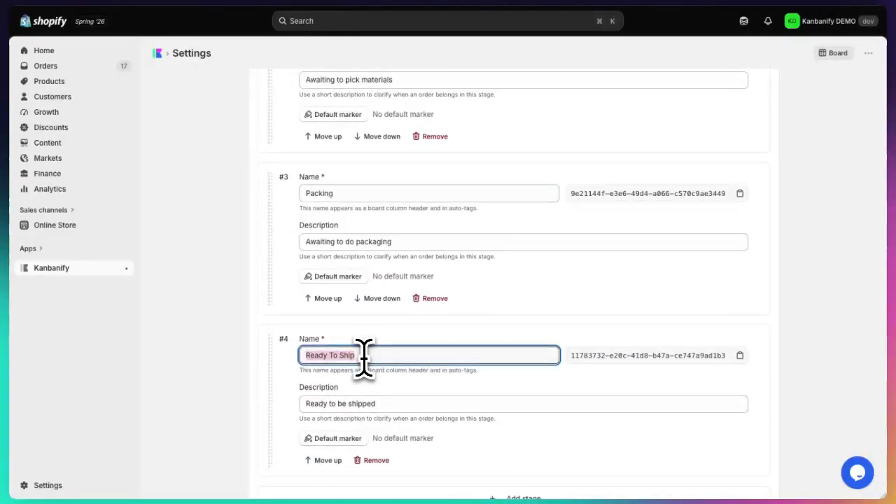
{"action": "type", "text": "Qual"}
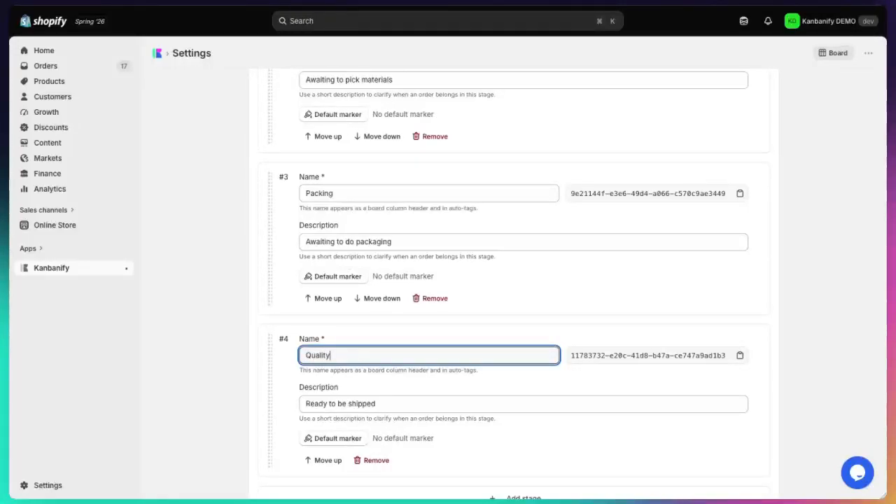
{"action": "type", "text": "ity"}
Step: Set the Quality stage's description to "Quality checks", save the settings and confirm the stage changes
{"action": "left_click", "coordinate": [380, 404]}
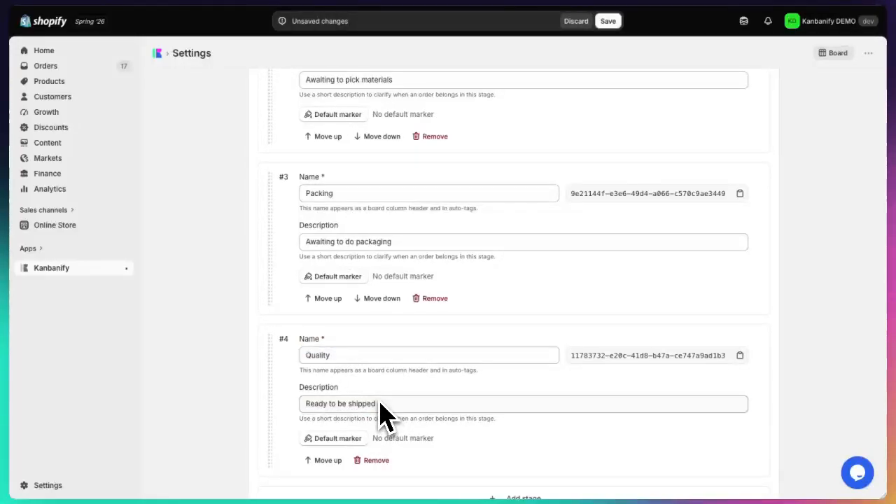
{"action": "triple_click", "coordinate": [354, 403]}
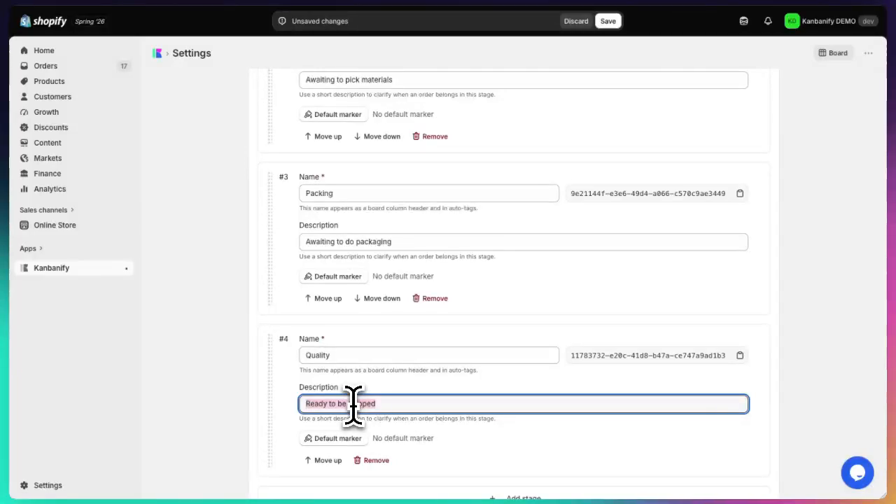
{"action": "type", "text": "Quality checks"}
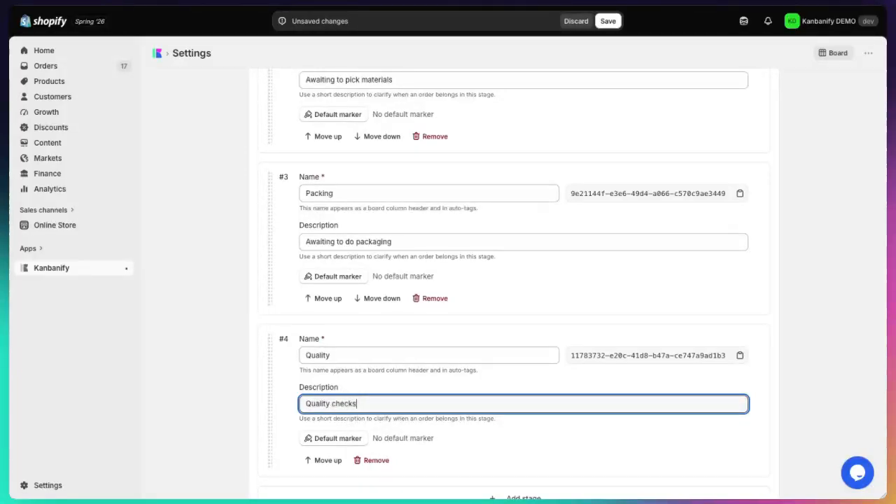
{"action": "left_click", "coordinate": [606, 21]}
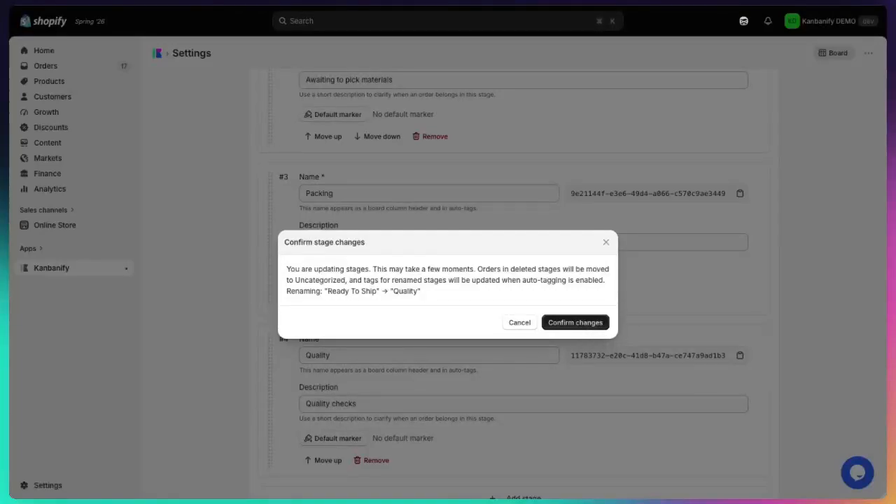
{"action": "left_click", "coordinate": [582, 323]}
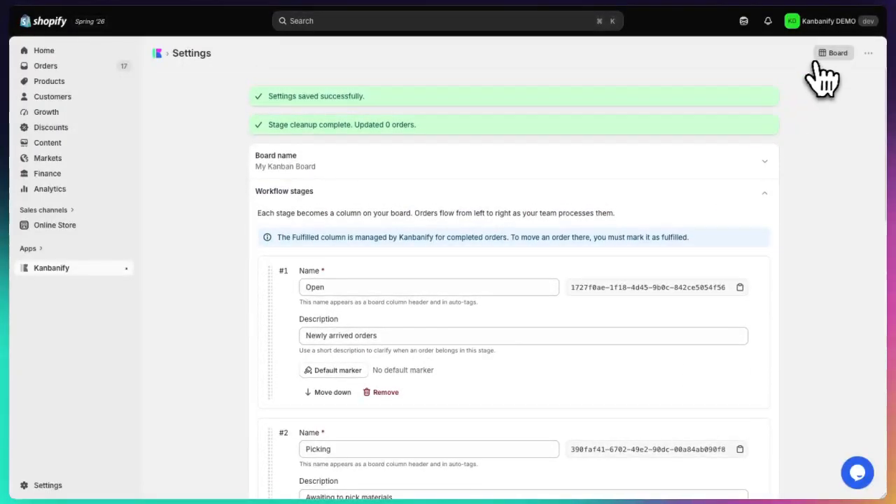
Step: Return to the Kanban board and look over all its stage columns and the uncategorized orders
{"action": "left_click", "coordinate": [824, 57]}
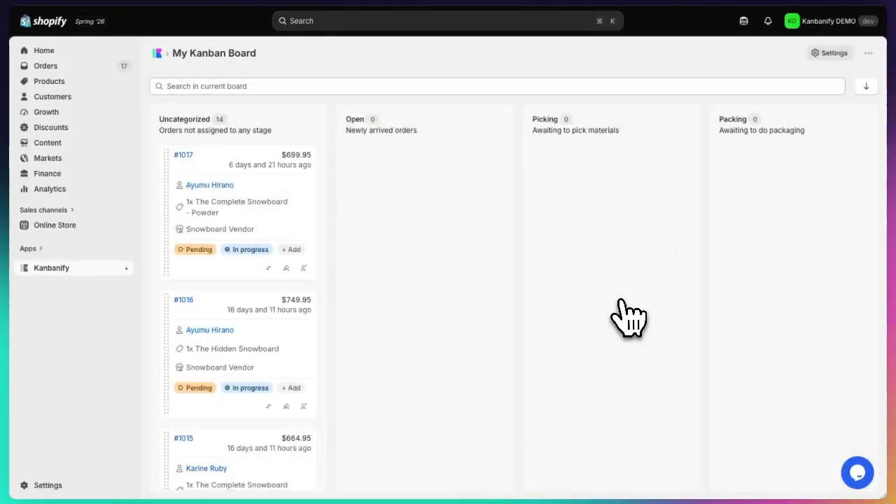
{"action": "scroll", "coordinate": [623, 308], "scroll_direction": "right", "scroll_amount": 4}
{"action": "scroll", "coordinate": [630, 318], "scroll_direction": "right", "scroll_amount": 2}
{"action": "scroll", "coordinate": [700, 186], "scroll_direction": "left", "scroll_amount": 5}
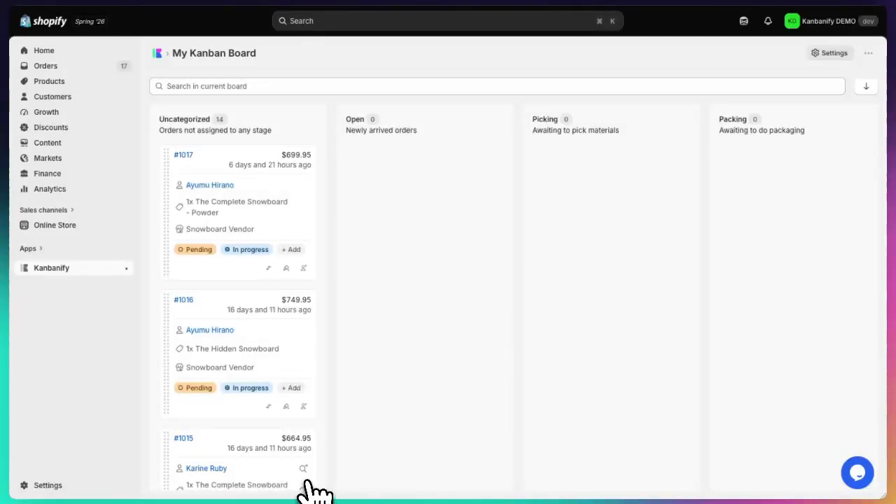
{"action": "scroll", "coordinate": [309, 482], "scroll_direction": "down", "scroll_amount": 5}
{"action": "scroll", "coordinate": [308, 482], "scroll_direction": "up", "scroll_amount": 5}
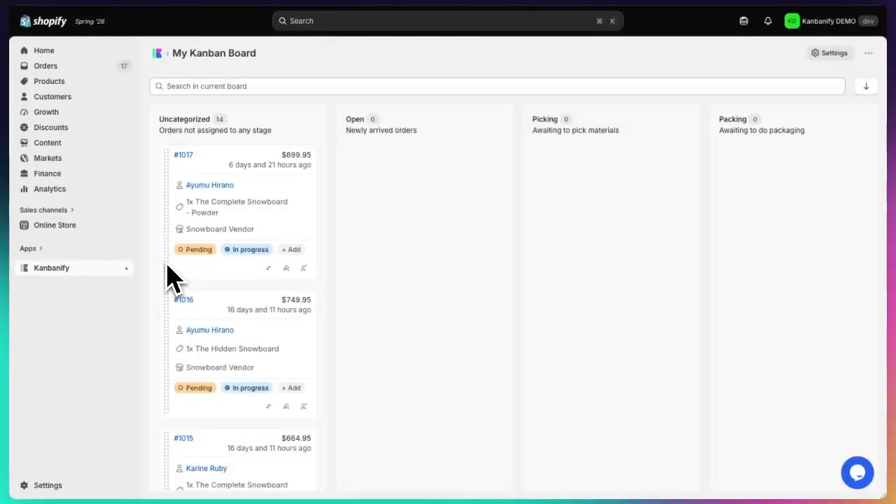
Step: Move the Complete Snowboard - Powder order to Packing, the Dawn order to Picking and the $100 gift card order to Open
{"action": "left_click_drag", "start_coordinate": [167, 274], "coordinate": [739, 253]}
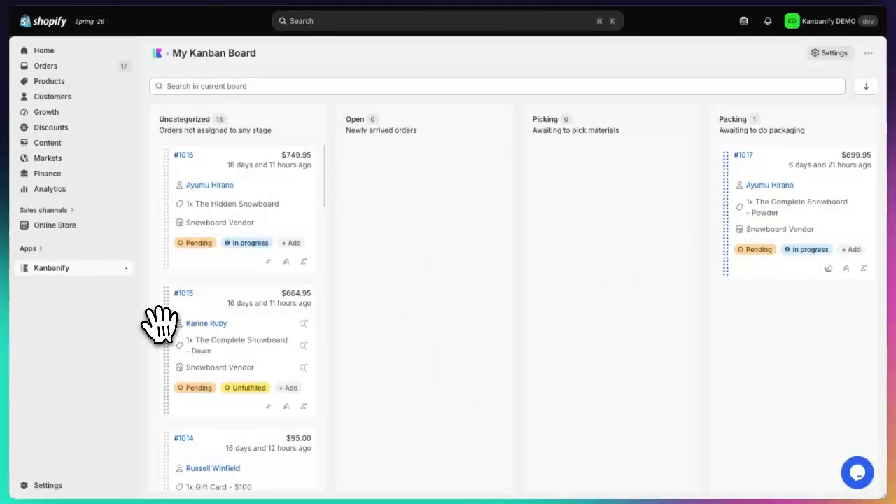
{"action": "left_click_drag", "start_coordinate": [162, 324], "coordinate": [540, 237]}
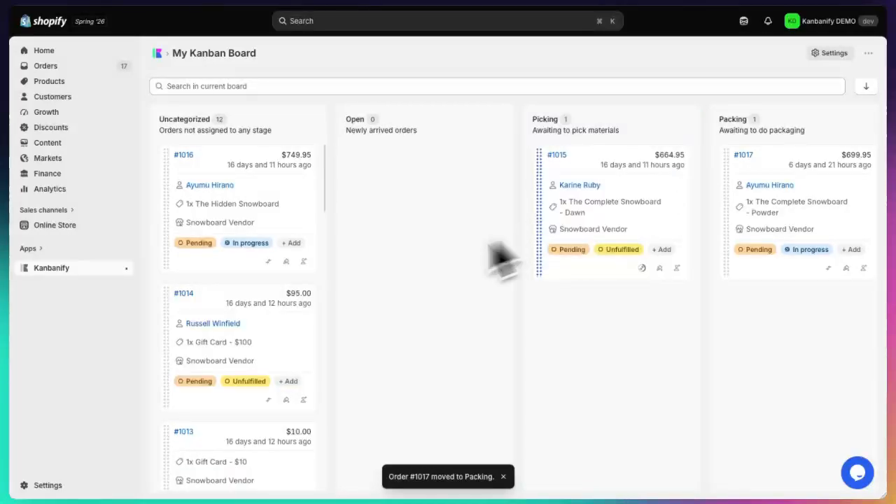
{"action": "left_click_drag", "start_coordinate": [171, 371], "coordinate": [373, 256]}
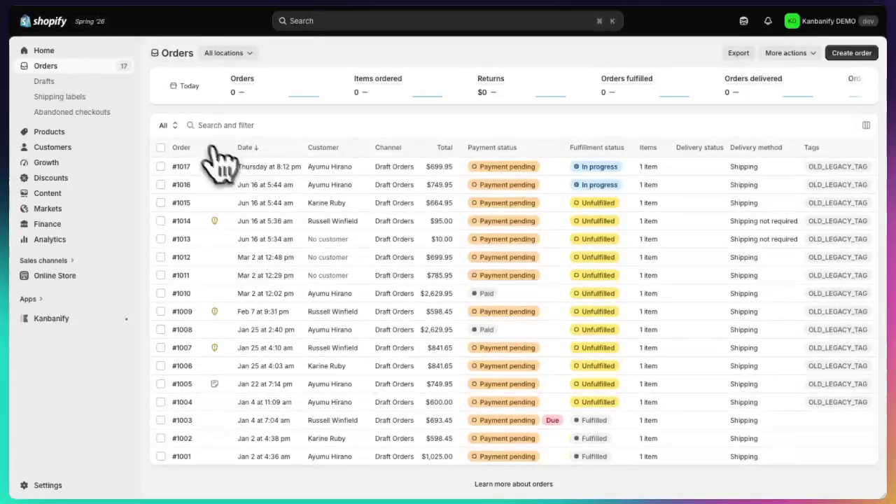
Step: Filter the Orders list to Unfulfilled and remove the OLD_LEGACY_TAG tag from all listed orders
{"action": "left_click", "coordinate": [166, 126]}
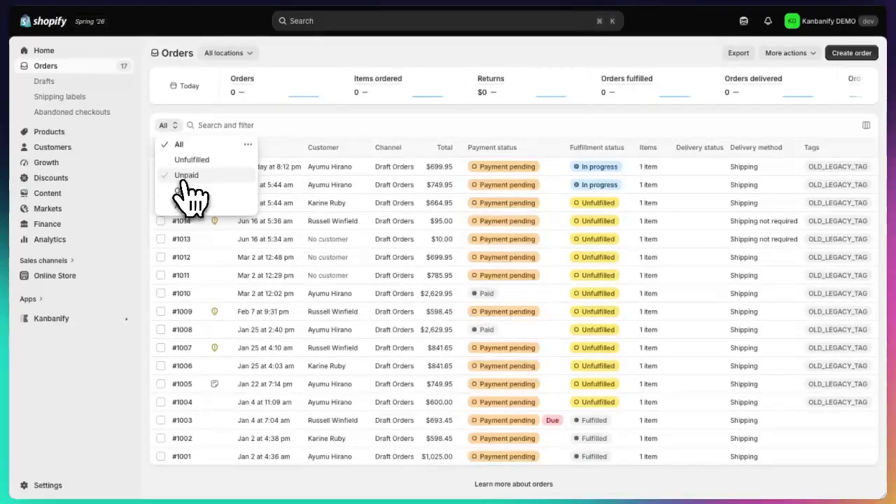
{"action": "left_click", "coordinate": [185, 160]}
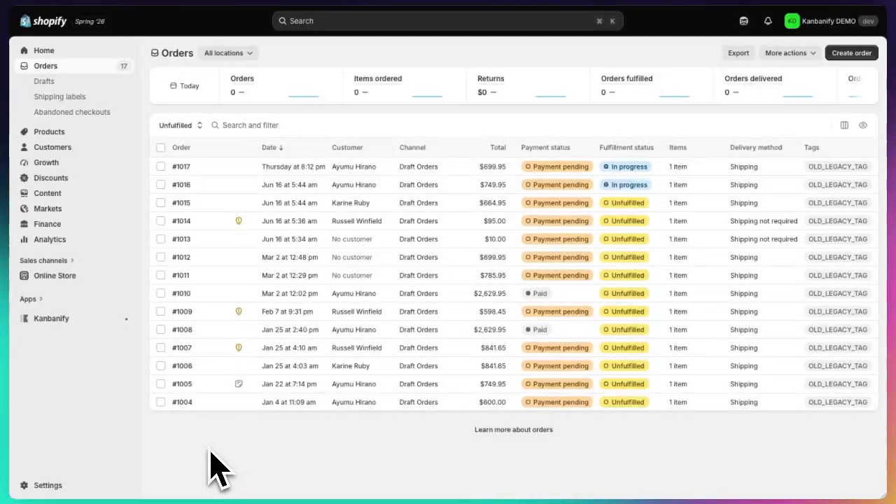
{"action": "left_click", "coordinate": [160, 147]}
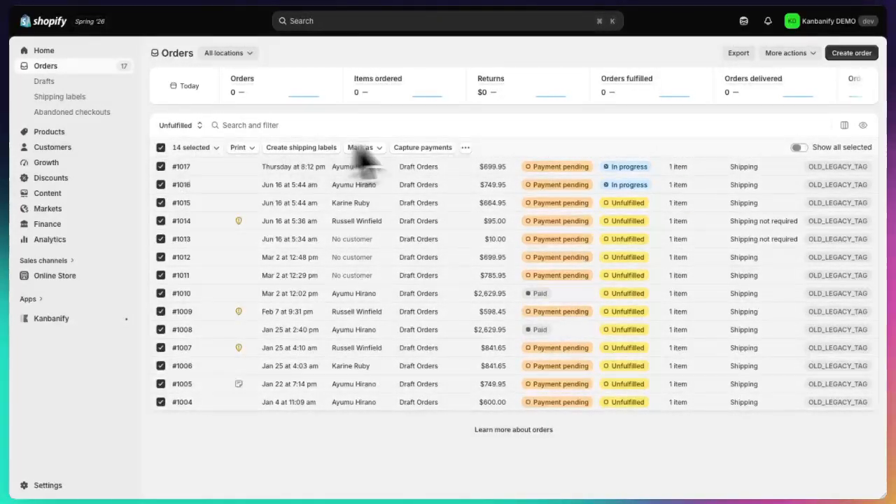
{"action": "left_click", "coordinate": [464, 148]}
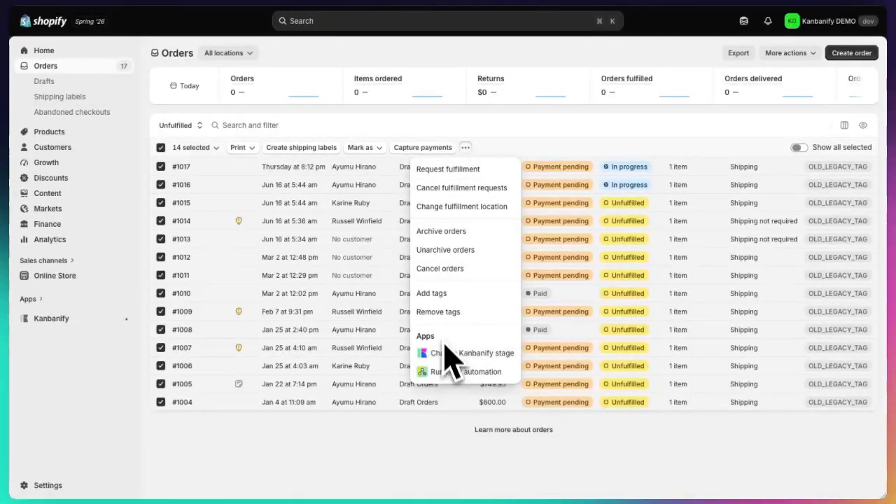
{"action": "left_click", "coordinate": [441, 316]}
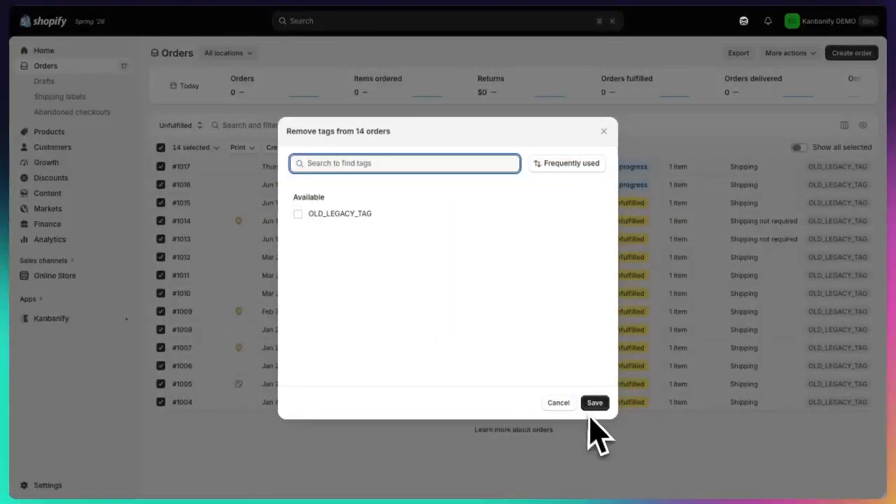
{"action": "left_click", "coordinate": [371, 217]}
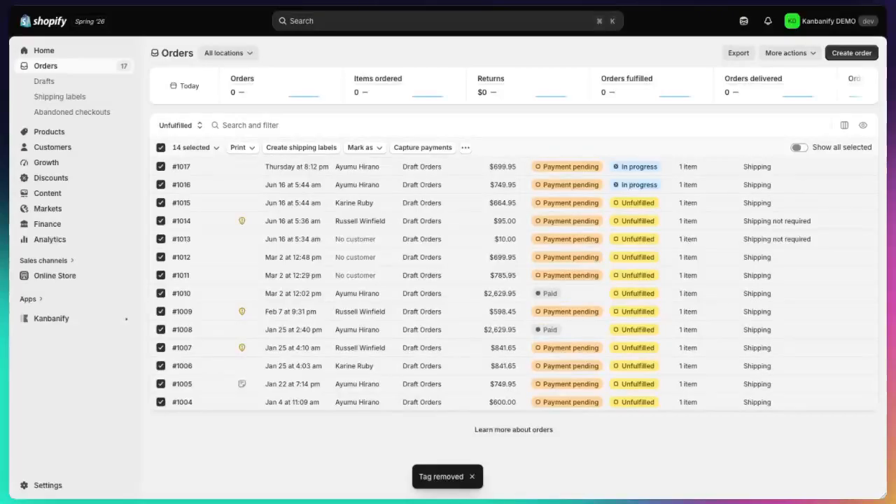
Step: Change the Kanbanify stage of all selected unfulfilled orders to Open
{"action": "left_click", "coordinate": [465, 148]}
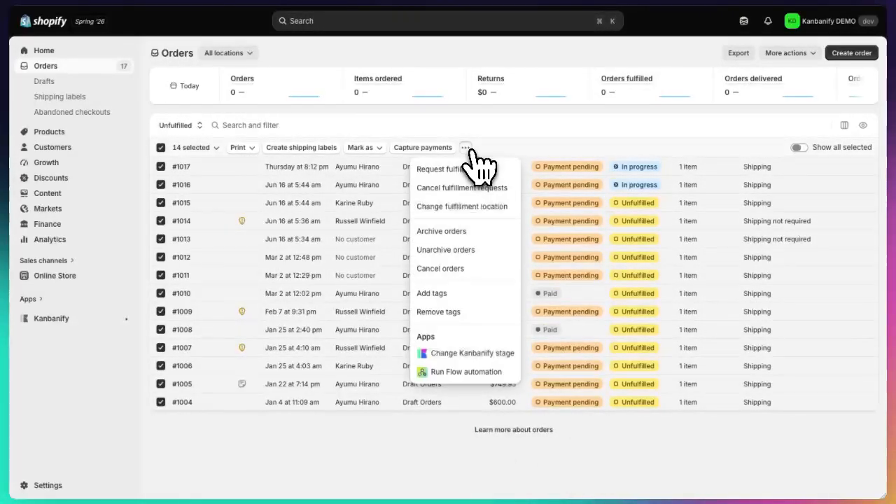
{"action": "left_click", "coordinate": [474, 355]}
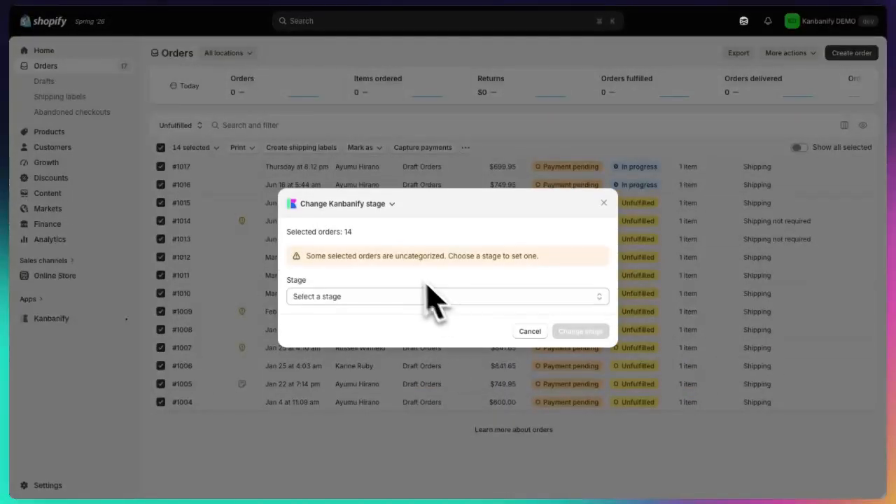
{"action": "left_click", "coordinate": [384, 298]}
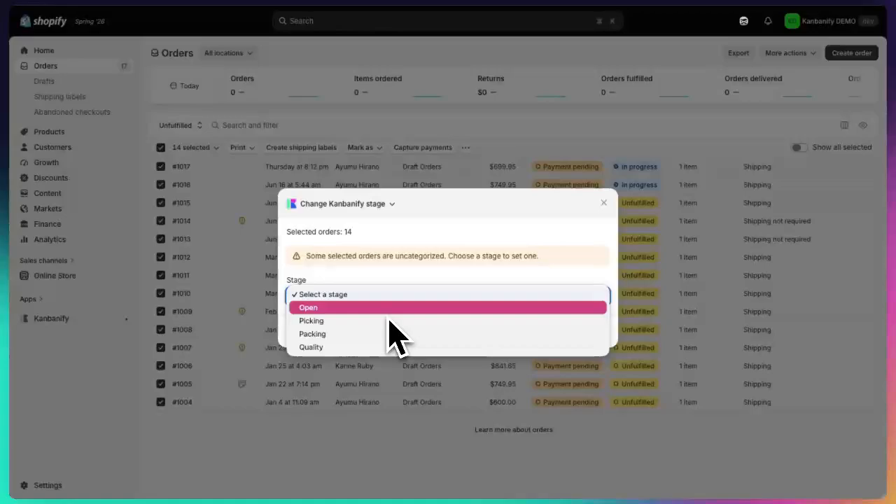
{"action": "left_click", "coordinate": [388, 310]}
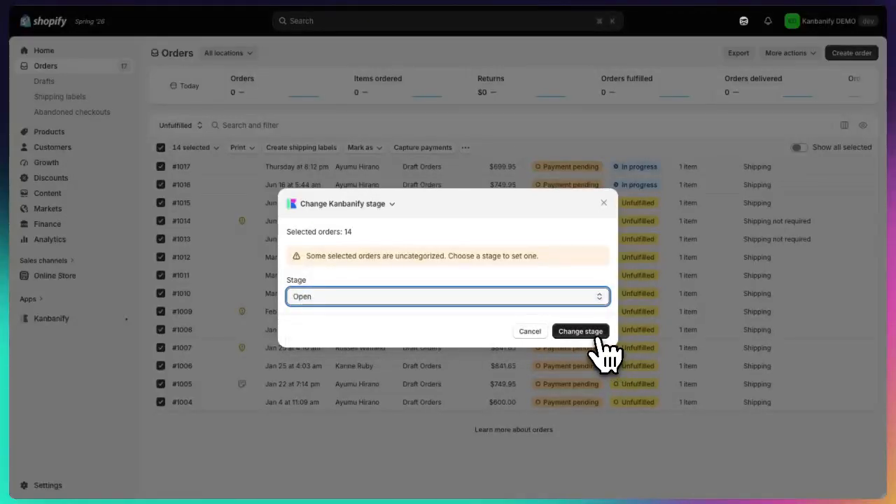
{"action": "left_click", "coordinate": [596, 332]}
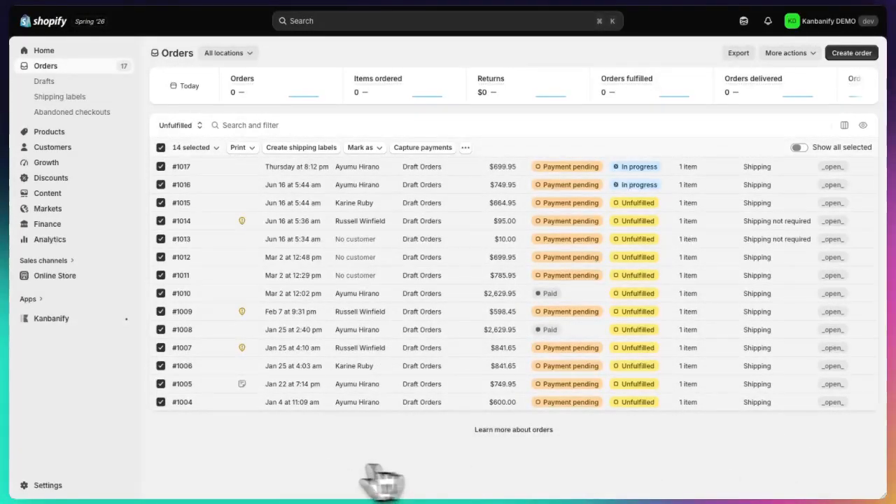
Step: Go back to the Kanbanify board and review the orders in the Open column
{"action": "left_click", "coordinate": [53, 319]}
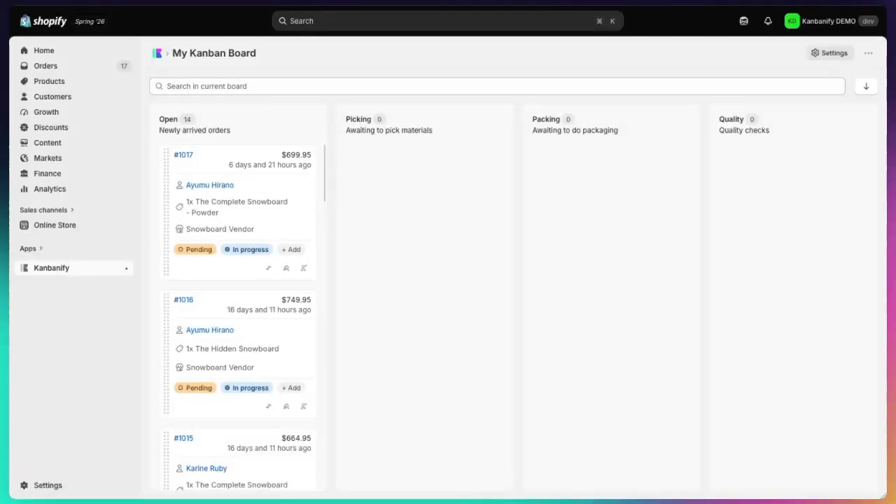
{"action": "scroll", "coordinate": [273, 476], "scroll_direction": "down", "scroll_amount": 10}
{"action": "scroll", "coordinate": [268, 470], "scroll_direction": "up", "scroll_amount": 10}
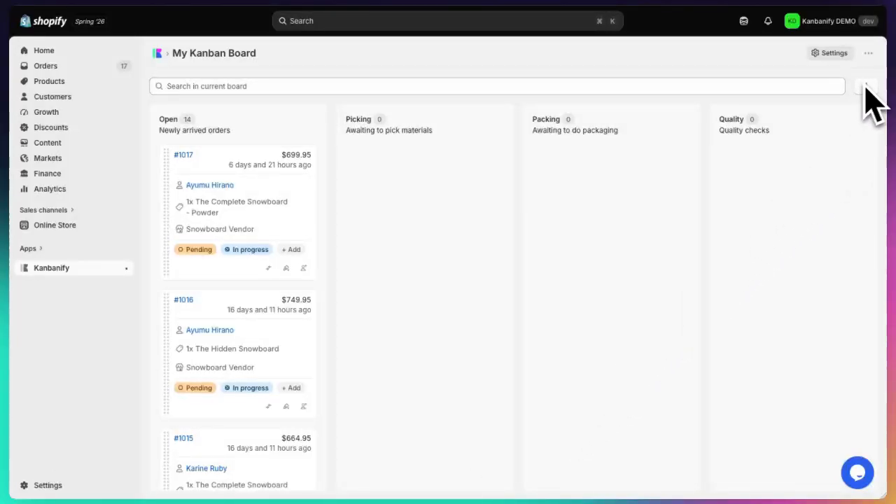
{"action": "scroll", "coordinate": [226, 260], "scroll_direction": "down", "scroll_amount": 1}
{"action": "scroll", "coordinate": [226, 261], "scroll_direction": "up", "scroll_amount": 1}
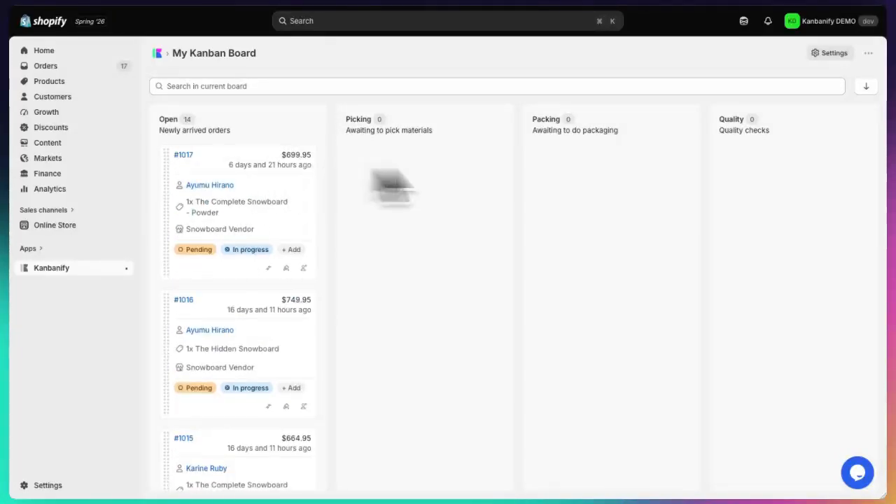
Step: Sort the board's orders from oldest to newest and switch the board to manual sorting
{"action": "left_click", "coordinate": [867, 87]}
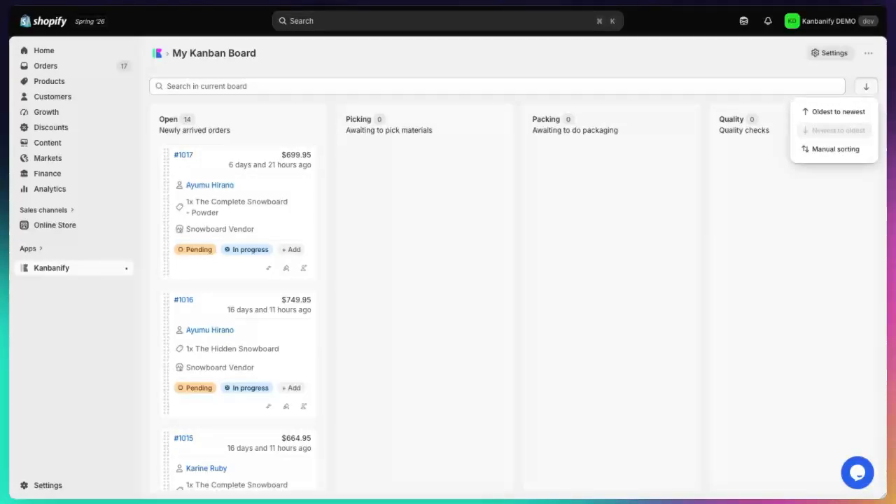
{"action": "left_click", "coordinate": [852, 113]}
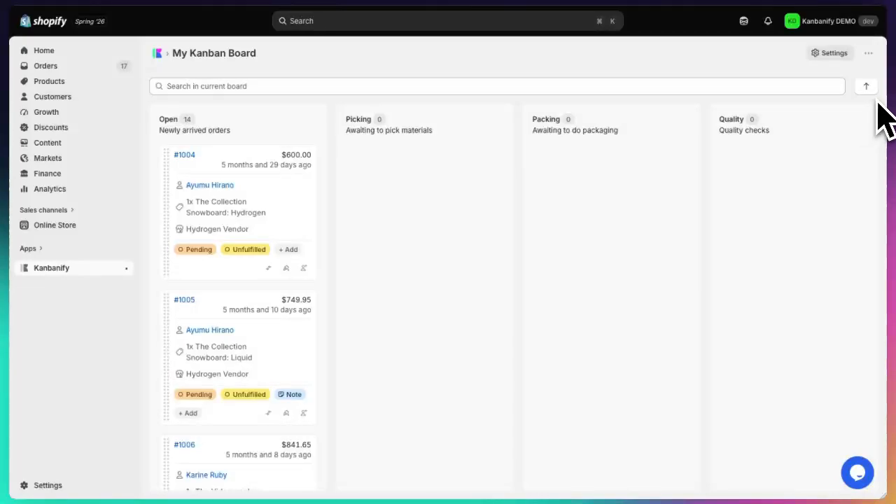
{"action": "left_click", "coordinate": [868, 89]}
{"action": "left_click", "coordinate": [858, 149]}
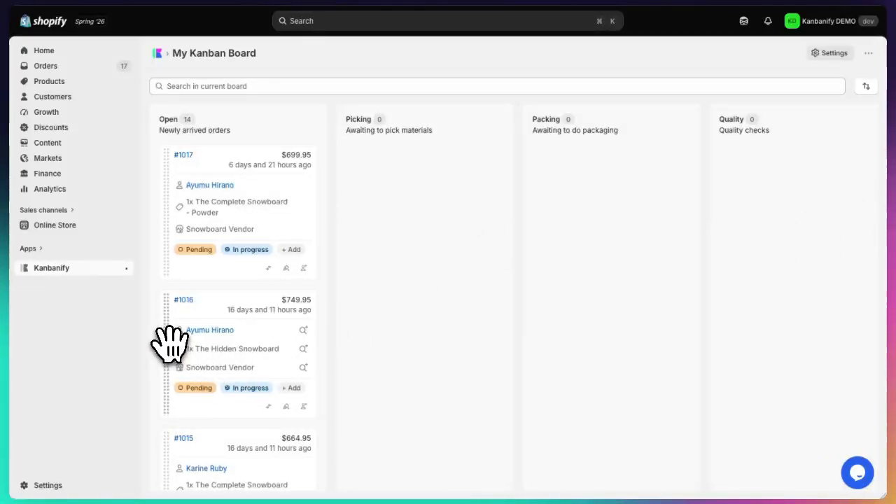
Step: Move The Hidden Snowboard order to the top of Open and the Complete Snowboard - Powder, Complete Snowboard - Dawn and $100 gift card orders to Picking
{"action": "left_click_drag", "start_coordinate": [168, 341], "coordinate": [205, 167]}
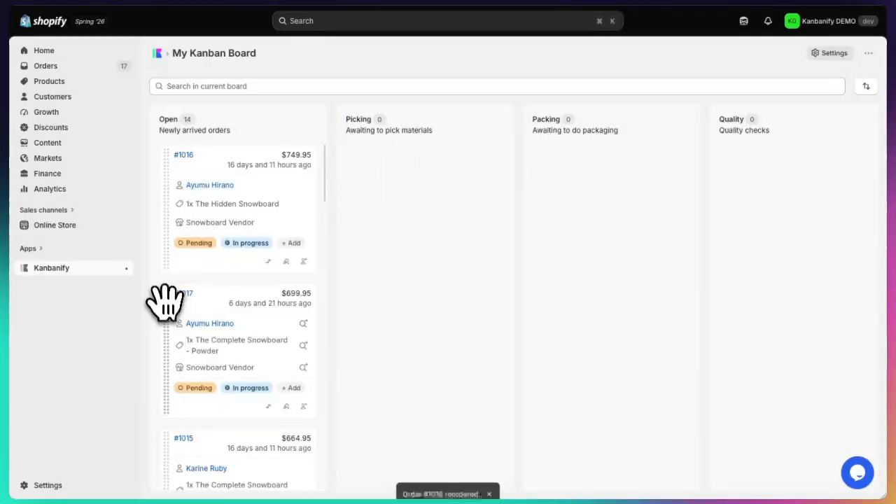
{"action": "left_click_drag", "start_coordinate": [159, 302], "coordinate": [366, 274]}
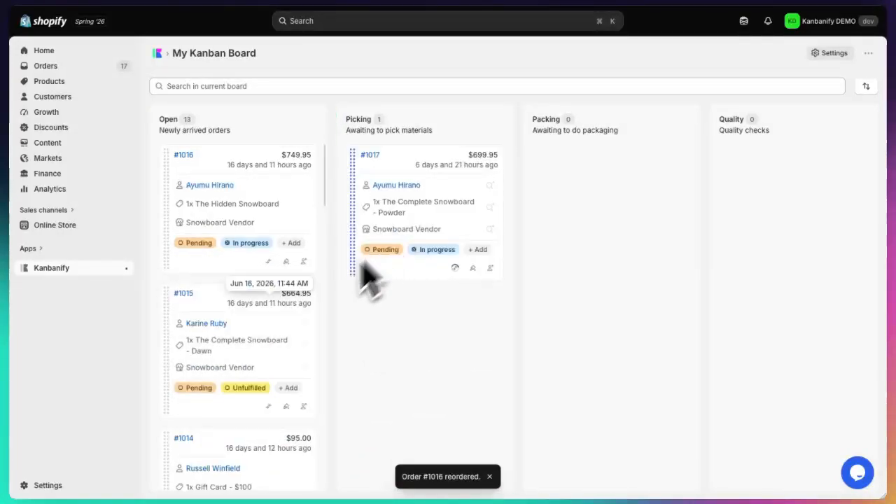
{"action": "left_click_drag", "start_coordinate": [166, 357], "coordinate": [392, 224]}
{"action": "left_click_drag", "start_coordinate": [189, 357], "coordinate": [366, 434]}
Step: Move the Complete Snowboard - Ice and $10 gift card orders from Open to Packing, and check the stage tags in the Orders list
{"action": "left_click_drag", "start_coordinate": [177, 414], "coordinate": [542, 189]}
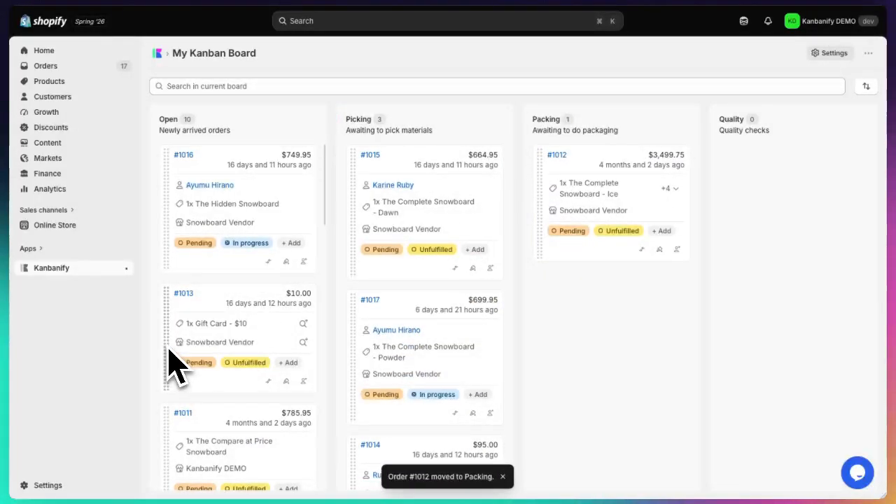
{"action": "left_click_drag", "start_coordinate": [170, 354], "coordinate": [564, 332]}
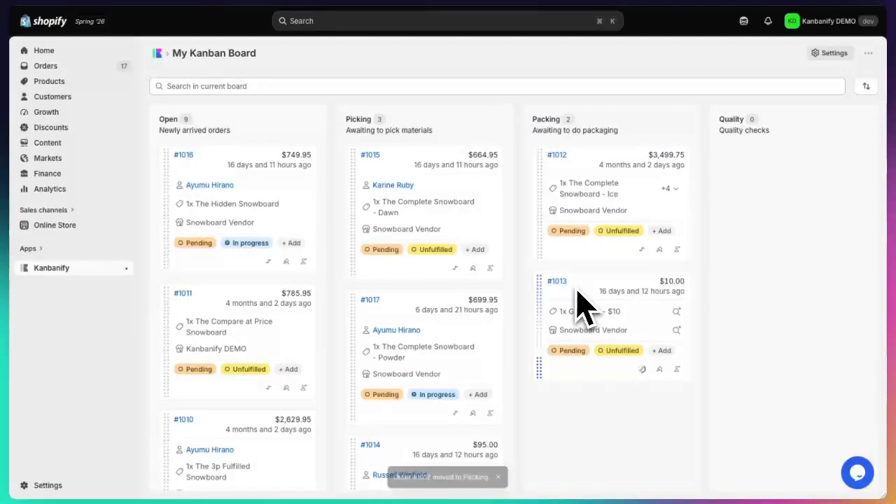
{"action": "left_click", "coordinate": [83, 67]}
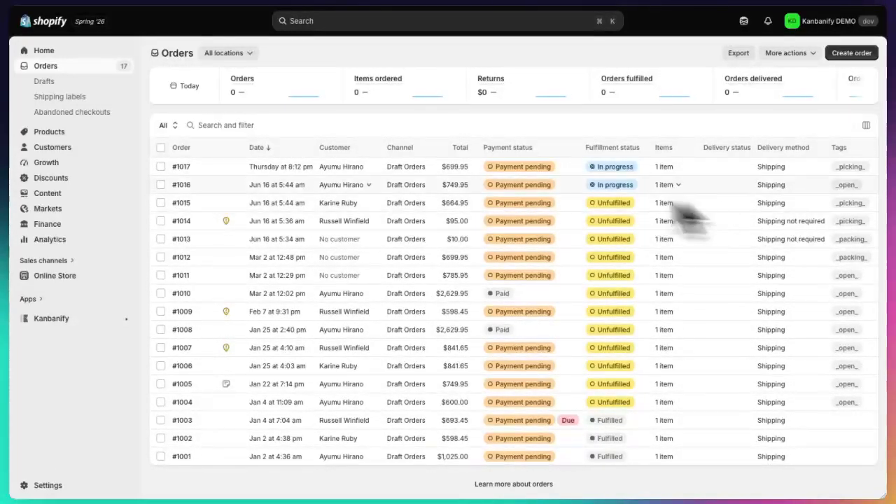
{"action": "left_click", "coordinate": [74, 318]}
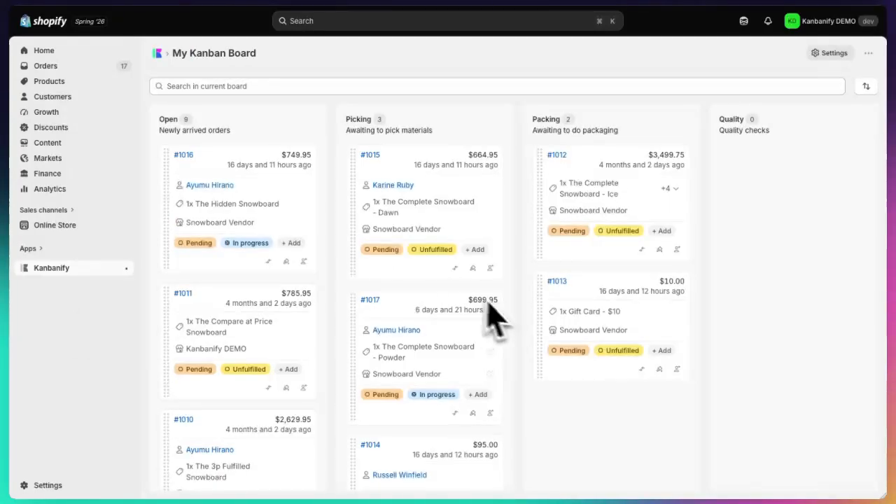
Step: Move the Multi-managed Snowboard and older 3p Fulfilled Snowboard orders to Quality, and place the Compare at Price and remaining 3p Fulfilled orders first in Open
{"action": "scroll", "coordinate": [473, 353], "scroll_direction": "down", "scroll_amount": 2}
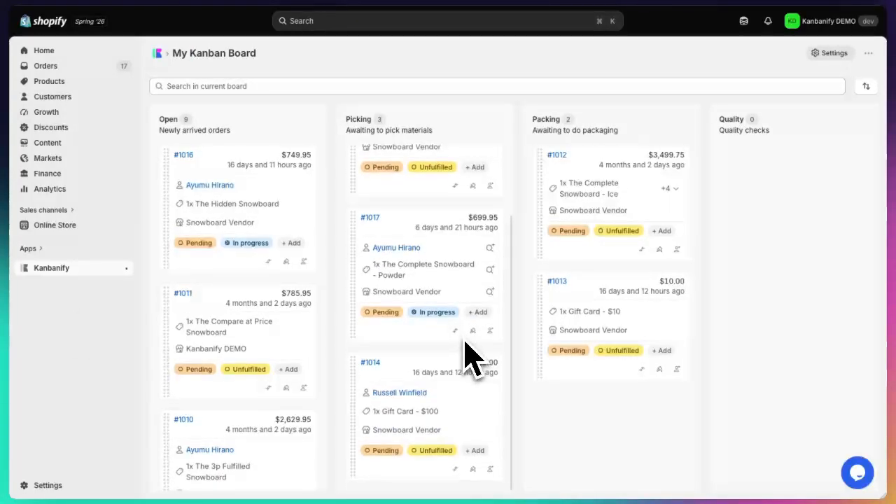
{"action": "scroll", "coordinate": [319, 353], "scroll_direction": "down", "scroll_amount": 4}
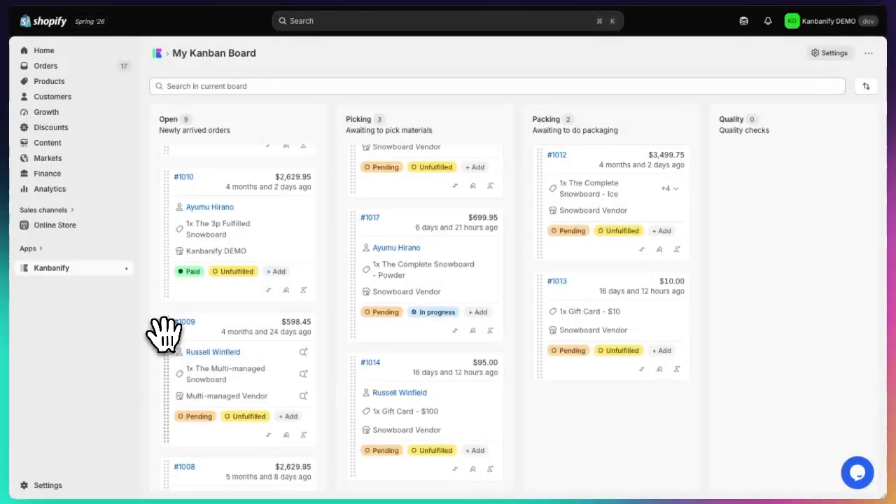
{"action": "left_click_drag", "start_coordinate": [164, 334], "coordinate": [689, 220]}
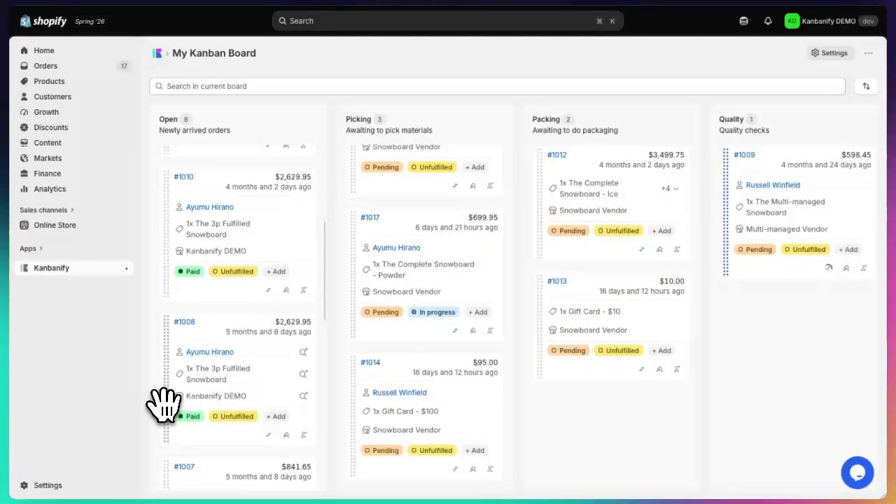
{"action": "left_click_drag", "start_coordinate": [162, 406], "coordinate": [721, 314]}
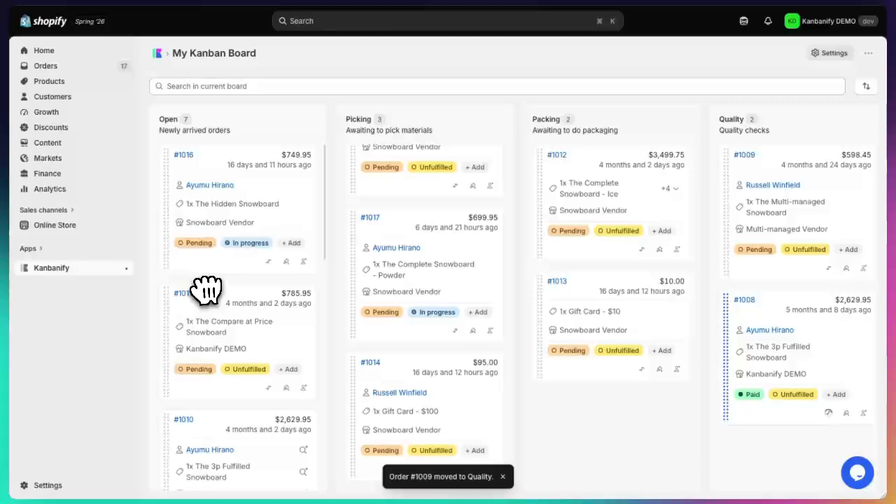
{"action": "left_click_drag", "start_coordinate": [174, 360], "coordinate": [180, 191]}
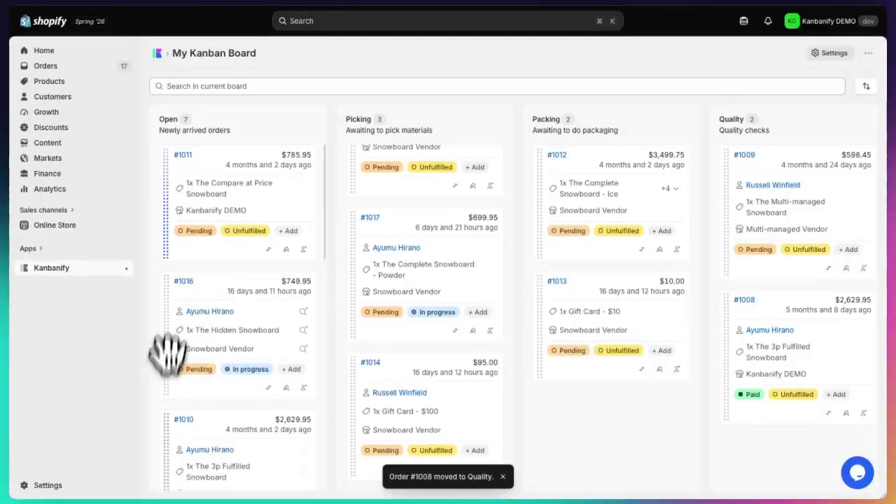
{"action": "left_click_drag", "start_coordinate": [160, 426], "coordinate": [168, 350]}
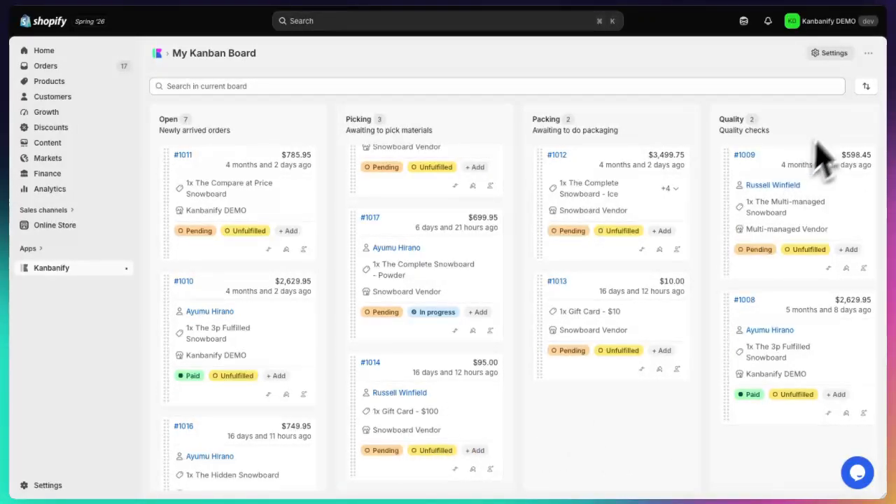
Step: Add a teammate to the board's team roster with a display name and e-mail, and save the settings
{"action": "left_click", "coordinate": [830, 53]}
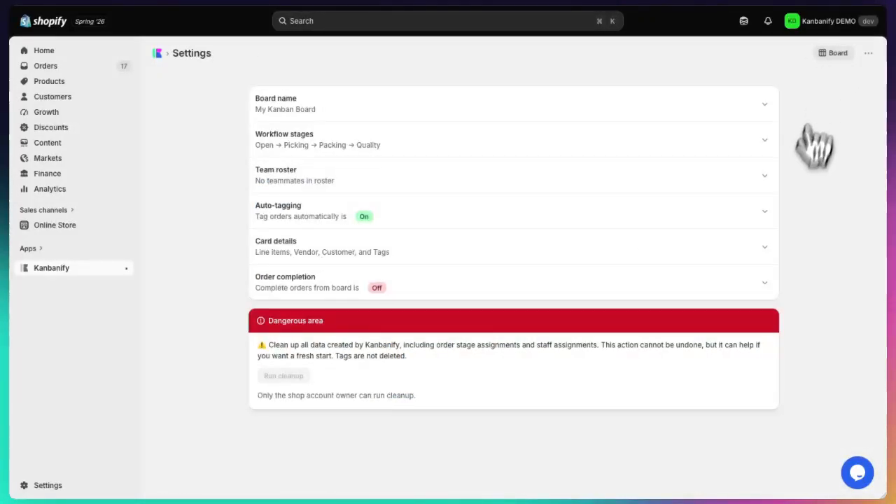
{"action": "left_click", "coordinate": [315, 181]}
{"action": "left_click", "coordinate": [325, 236]}
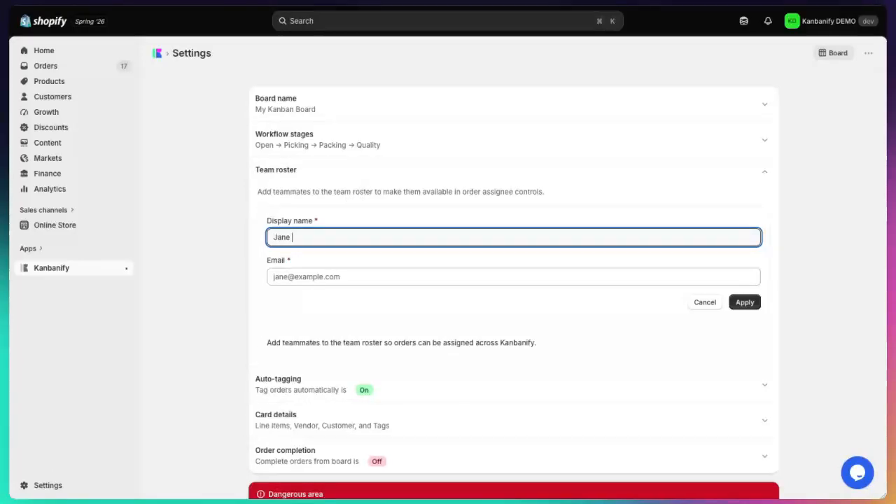
{"action": "type", "text": "Jane Doe"}
{"action": "key", "text": "Tab"}
{"action": "type", "text": "ja"}
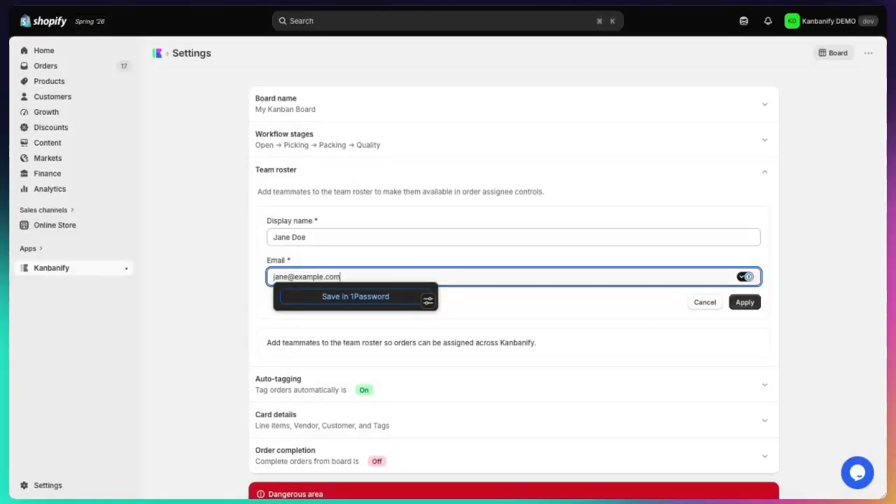
{"action": "left_click", "coordinate": [746, 303]}
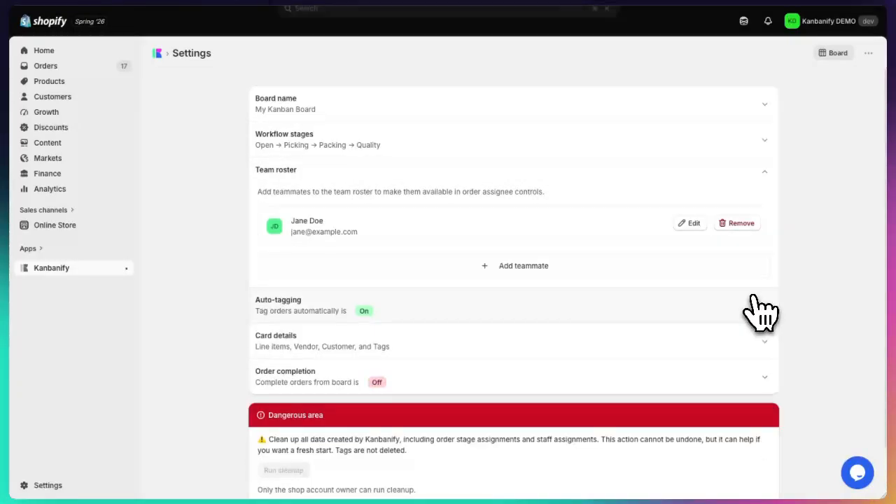
{"action": "left_click", "coordinate": [600, 22]}
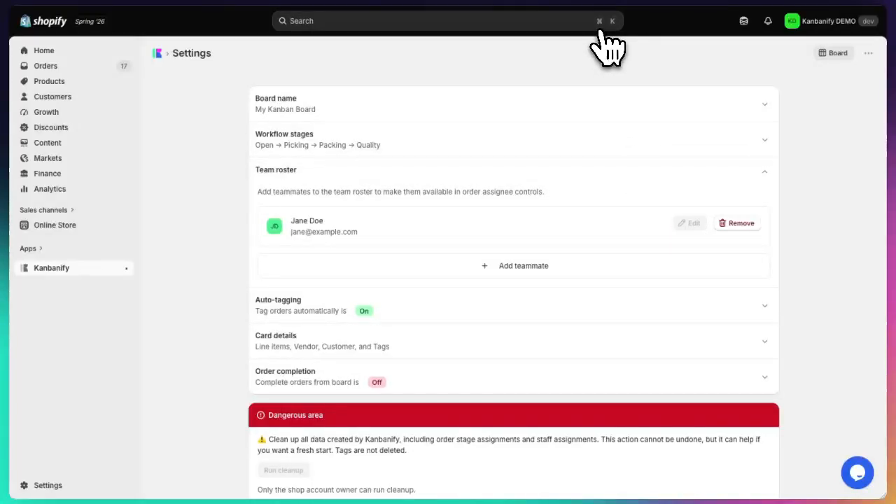
Step: Return to the board and assign the Complete Snowboard - Dawn order in Picking to the newly added teammate
{"action": "left_click", "coordinate": [837, 54]}
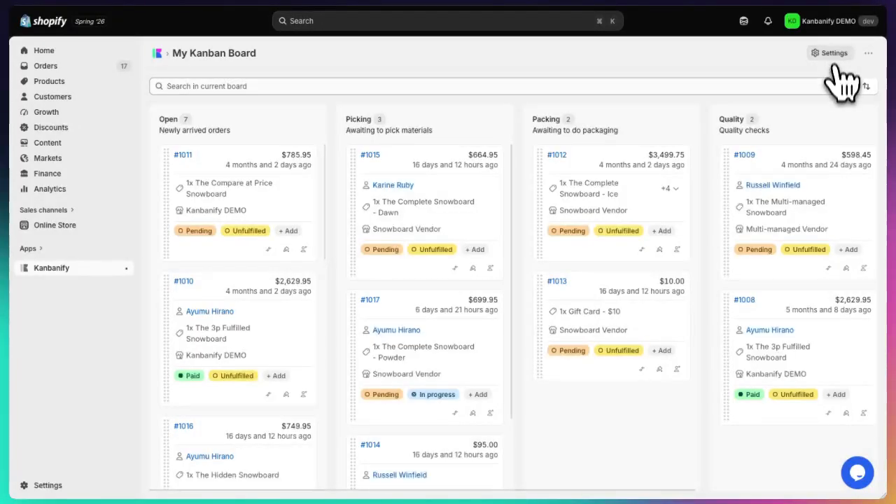
{"action": "left_click", "coordinate": [491, 270]}
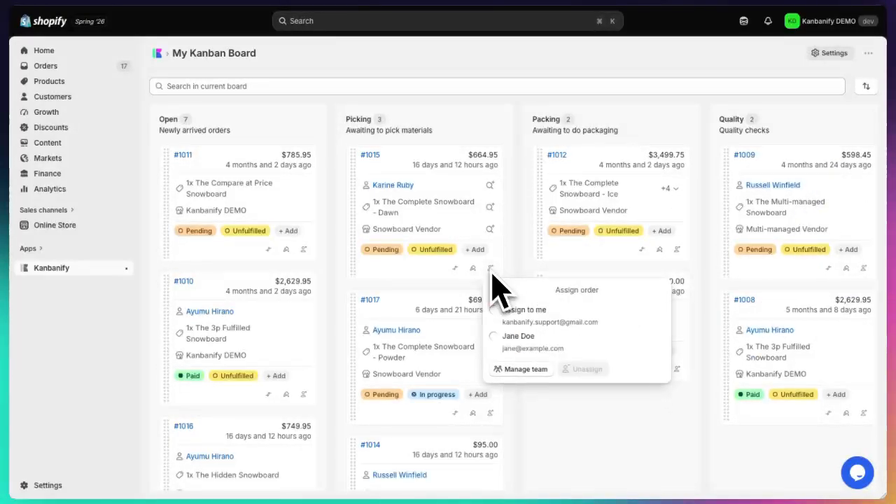
{"action": "left_click", "coordinate": [525, 336]}
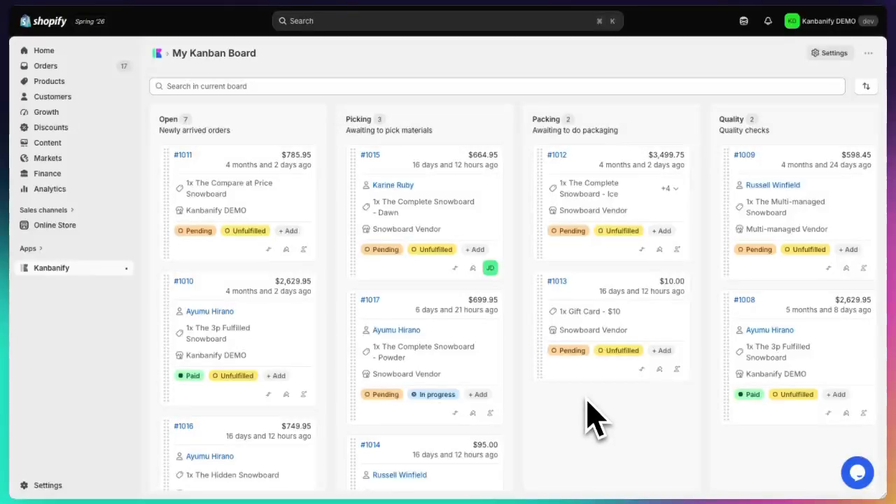
Step: Mark the Complete Snowboard - Dawn order with purple stripes and the $10 gift card order in Packing with solid yellow
{"action": "left_click", "coordinate": [472, 269]}
{"action": "left_click", "coordinate": [478, 303]}
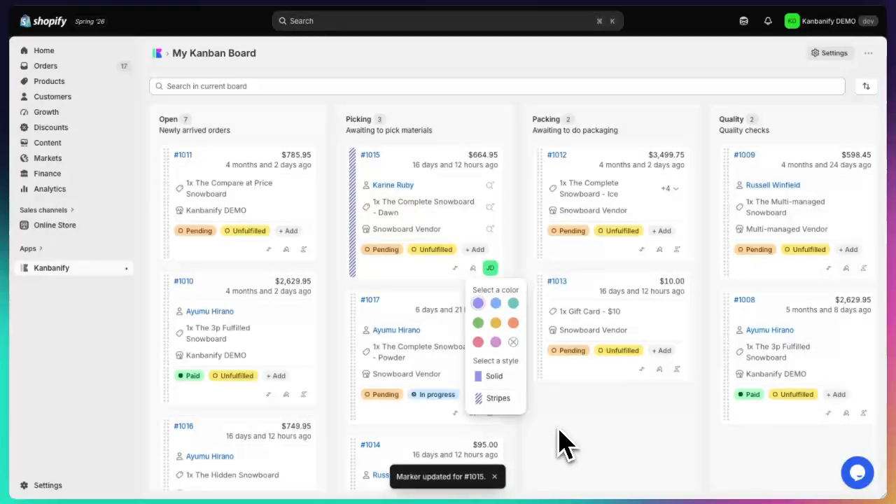
{"action": "left_click", "coordinate": [659, 369]}
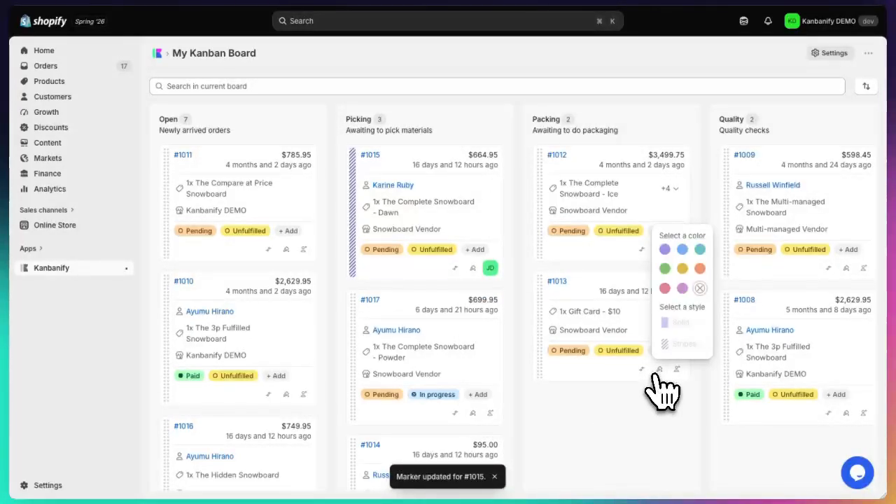
{"action": "left_click", "coordinate": [682, 267]}
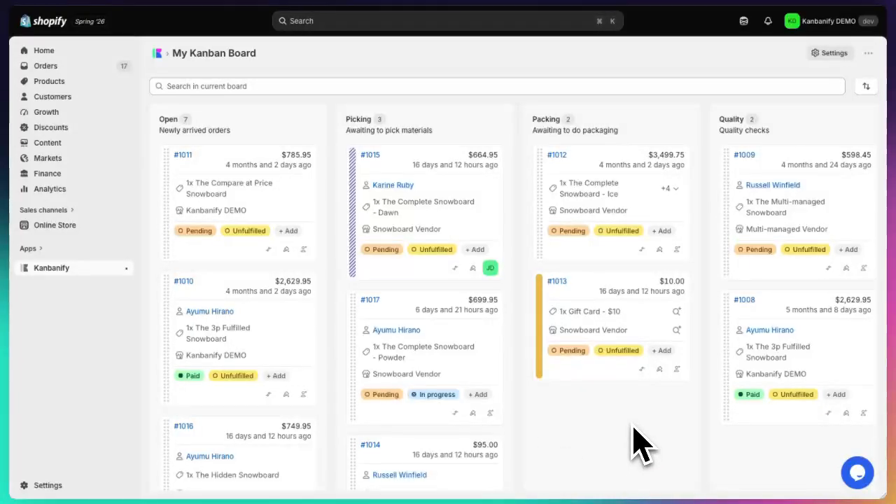
Step: Turn off Vendor and Tags in the board's card details, save the settings and return to the board
{"action": "left_click", "coordinate": [833, 56]}
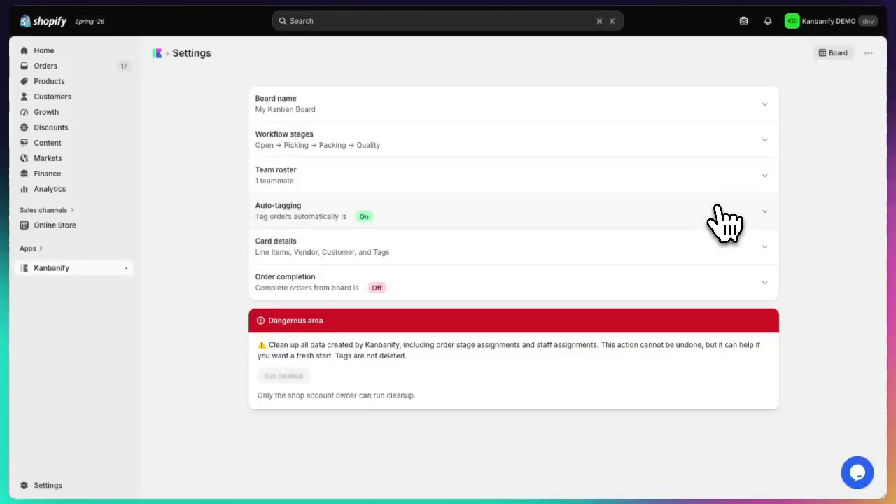
{"action": "left_click", "coordinate": [703, 241]}
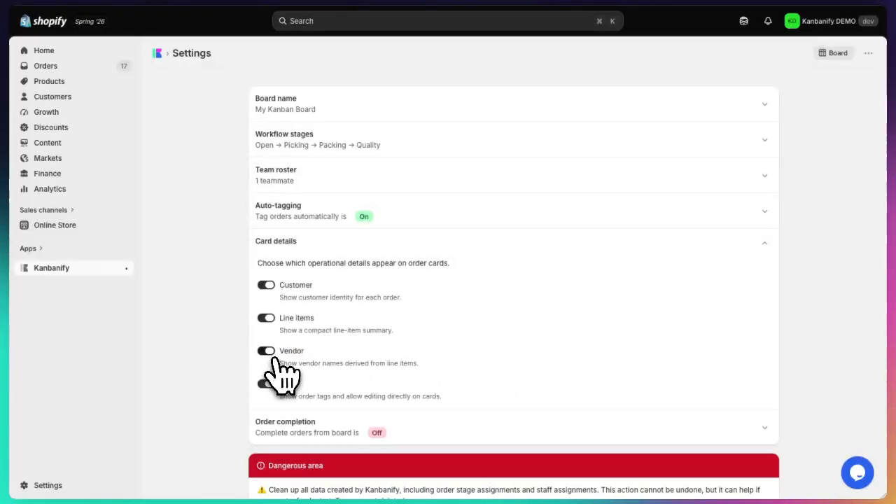
{"action": "left_click", "coordinate": [267, 385]}
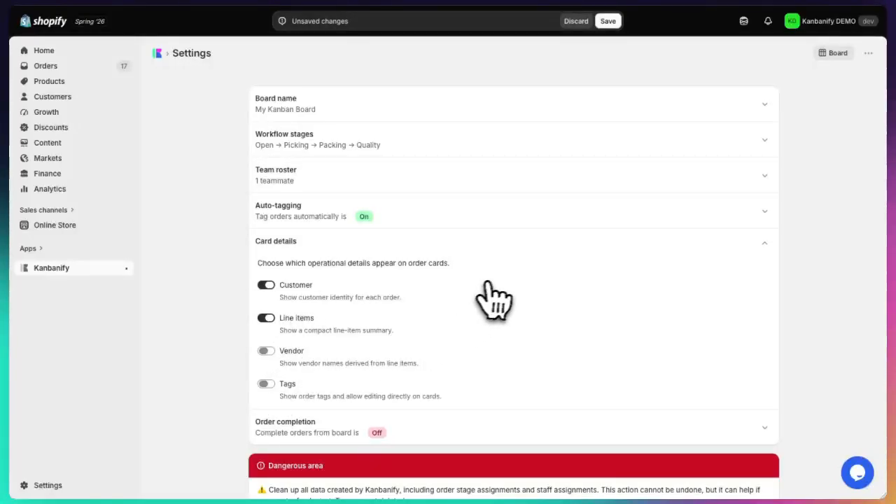
{"action": "left_click", "coordinate": [607, 22]}
{"action": "left_click", "coordinate": [834, 53]}
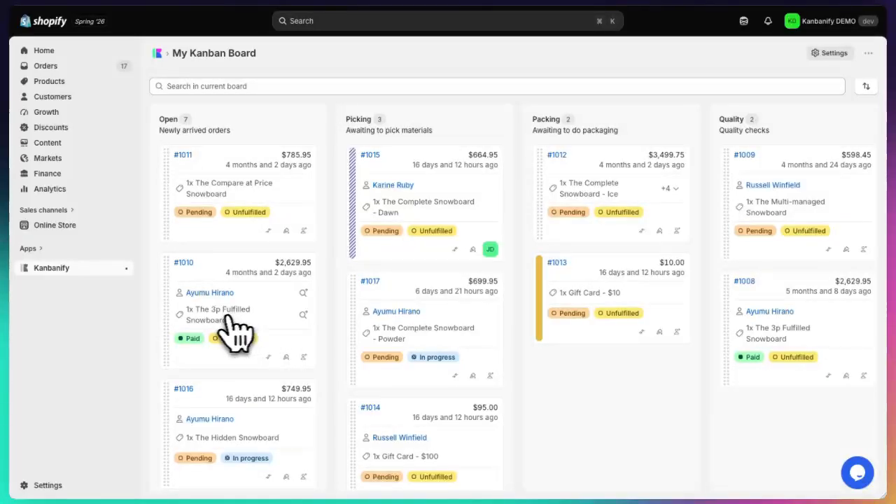
Step: Filter the board by The 3p Fulfilled Snowboard, and separately by the Dawn order's customer combined with The Complete Snowboard - Dawn, clearing each filter
{"action": "left_click", "coordinate": [303, 315]}
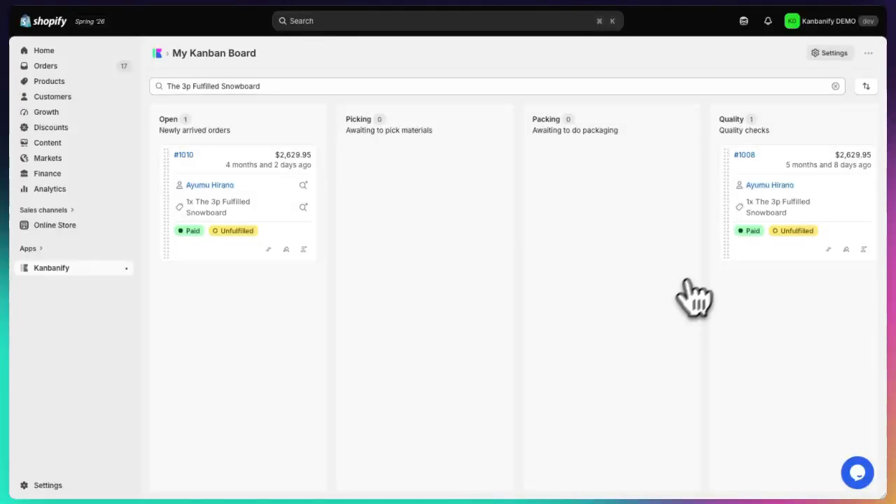
{"action": "left_click", "coordinate": [836, 86]}
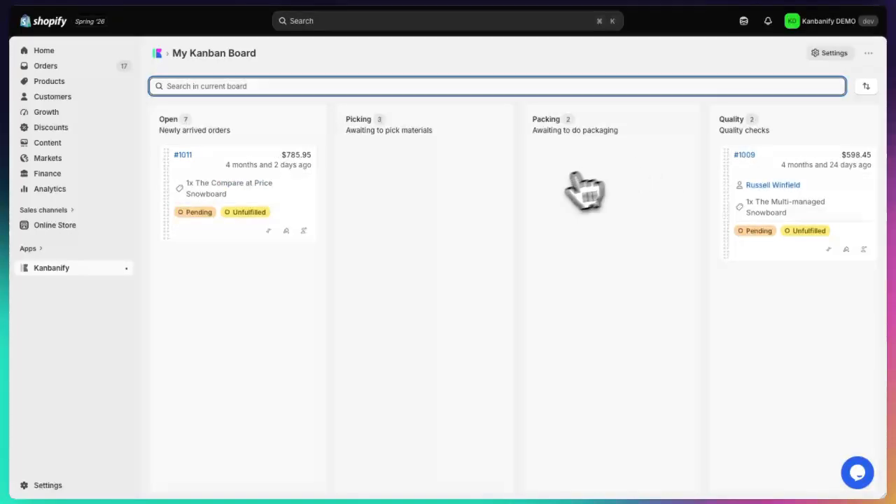
{"action": "left_click", "coordinate": [490, 184]}
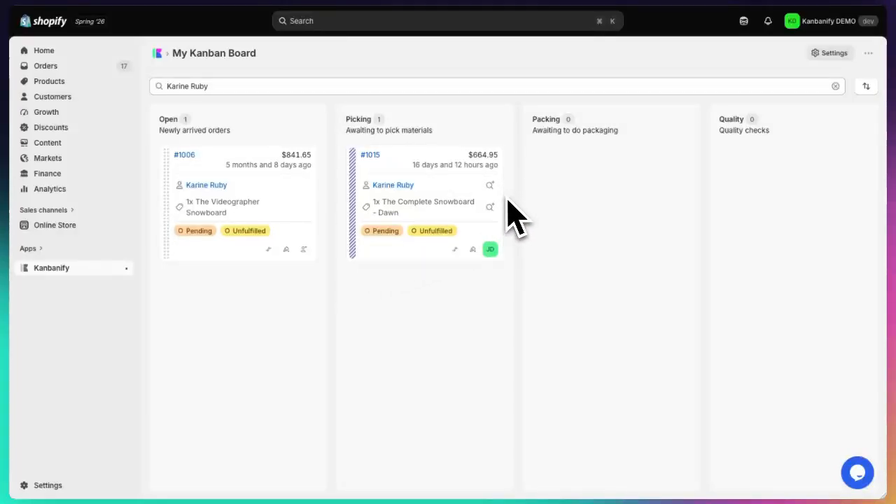
{"action": "left_click", "coordinate": [490, 207]}
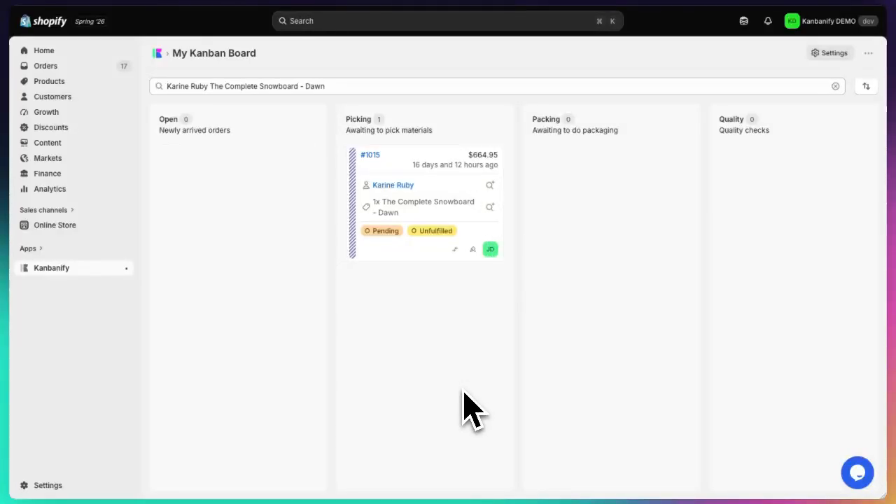
{"action": "key", "text": "super+bracketleft"}
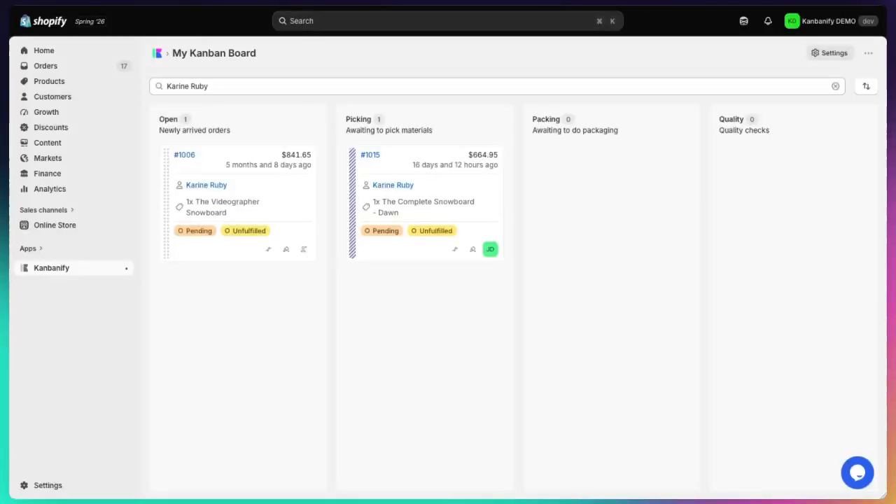
{"action": "key", "text": "super+bracketleft"}
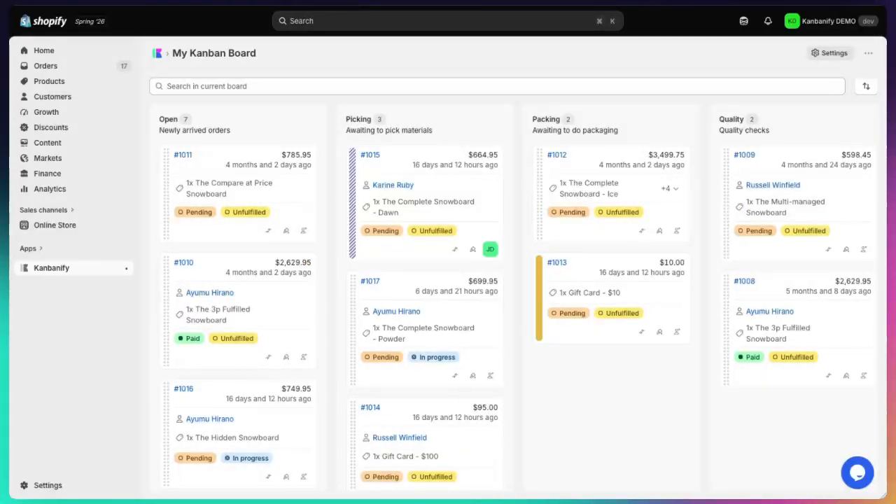
Step: Turn on completing orders from the board in the order completion settings, save the settings and return to the board
{"action": "left_click", "coordinate": [831, 54]}
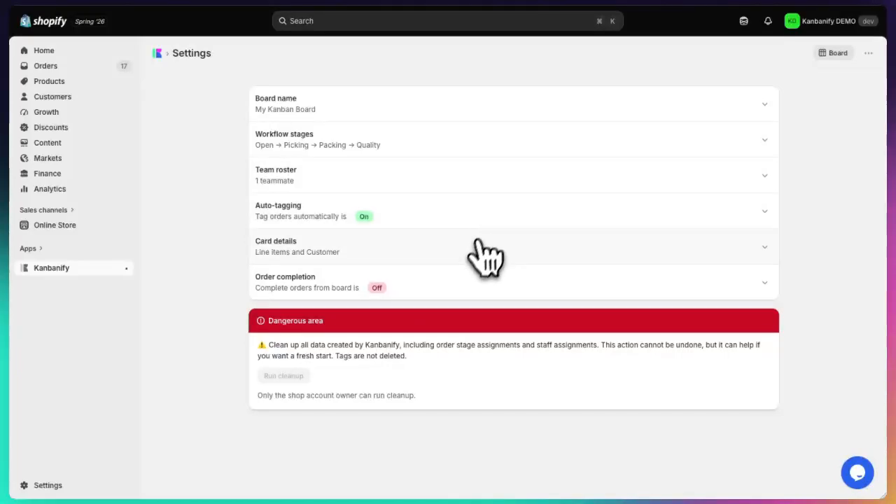
{"action": "left_click", "coordinate": [463, 286]}
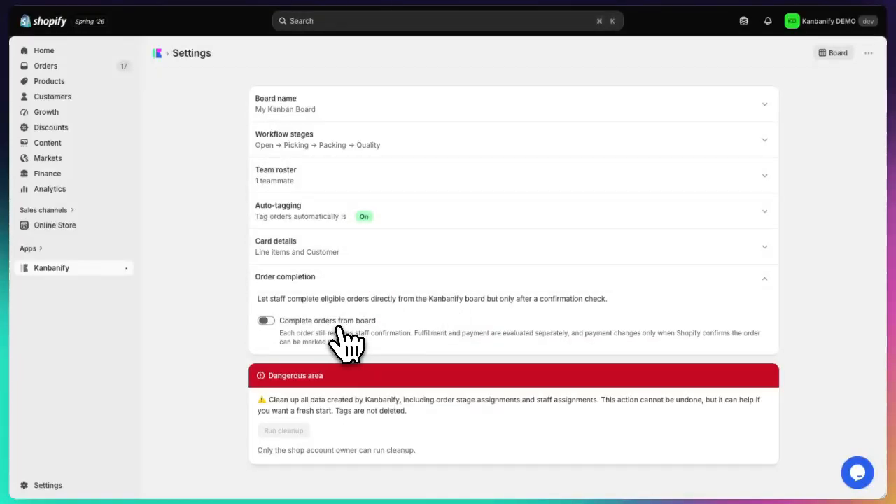
{"action": "left_click", "coordinate": [267, 322]}
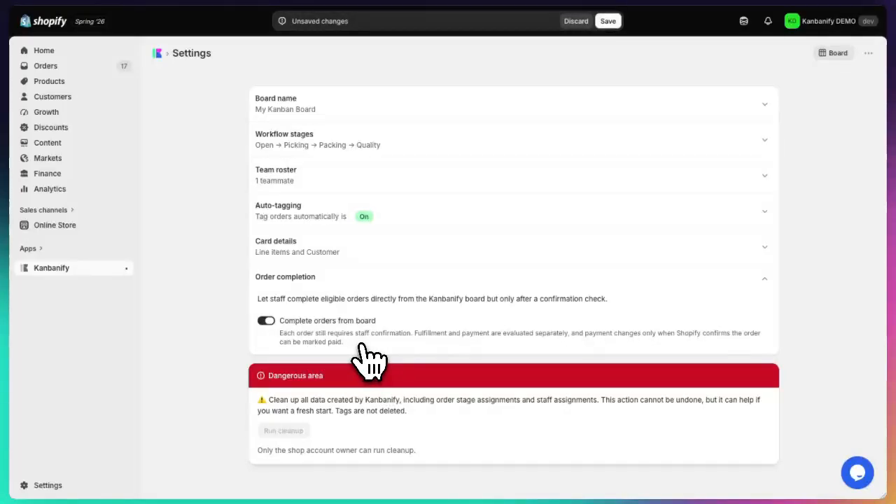
{"action": "left_click", "coordinate": [607, 21]}
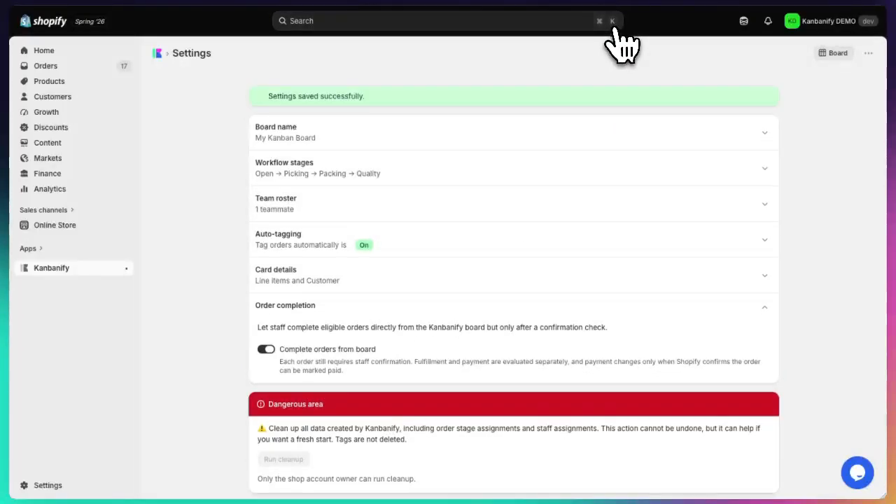
{"action": "left_click", "coordinate": [832, 54]}
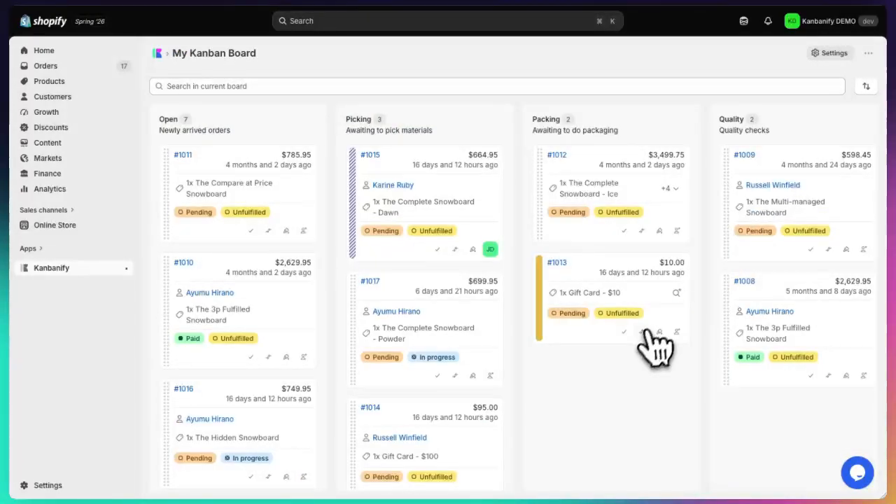
Step: Open The Multi-managed Snowboard order in Quality to view its Shopify order details, and return to the board
{"action": "scroll", "coordinate": [646, 350], "scroll_direction": "right", "scroll_amount": 5}
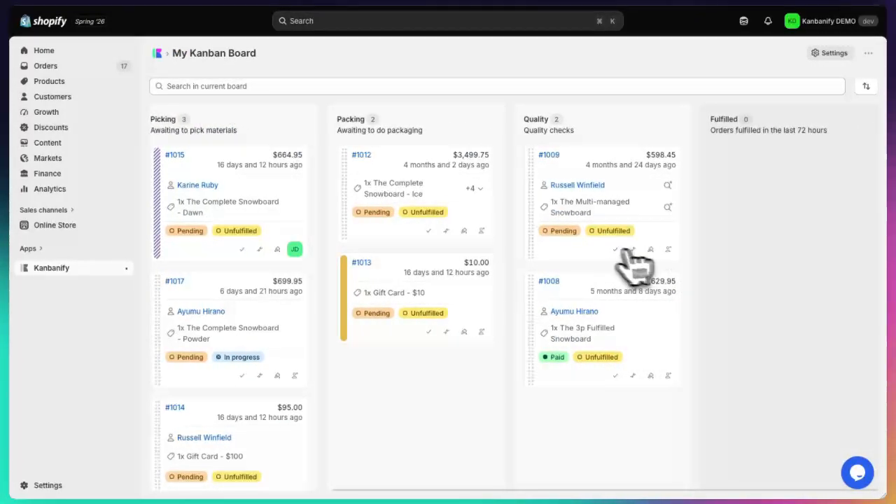
{"action": "left_click", "coordinate": [548, 155]}
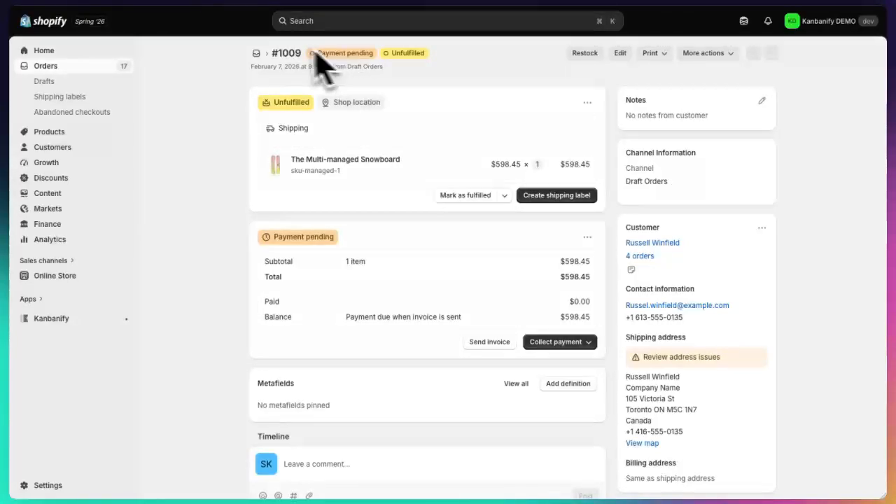
{"action": "key", "text": "super+Left"}
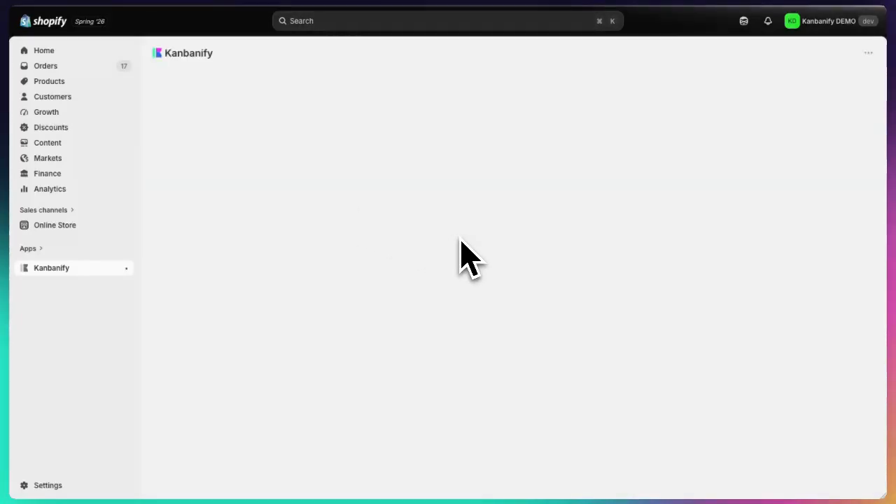
Step: Complete The Complete Snowboard - Ice order in Packing directly from the board and confirm its fulfillment and payment changes
{"action": "scroll", "coordinate": [630, 436], "scroll_direction": "right", "scroll_amount": 3}
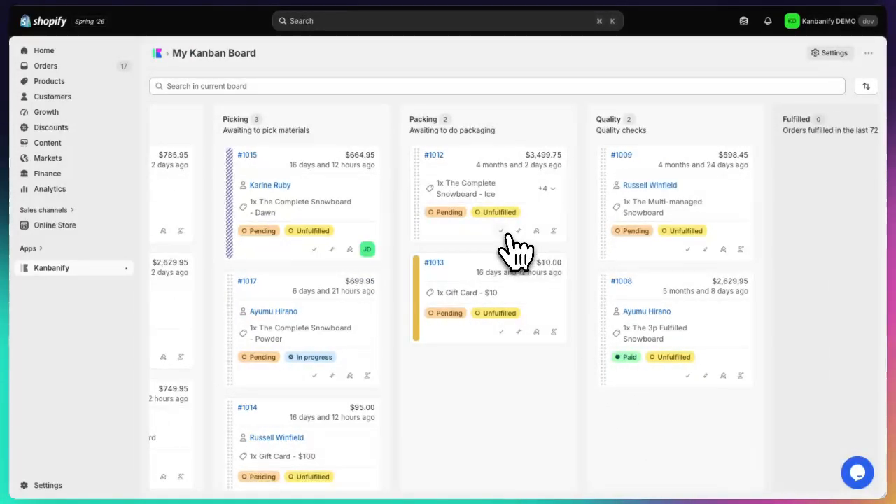
{"action": "left_click", "coordinate": [502, 232]}
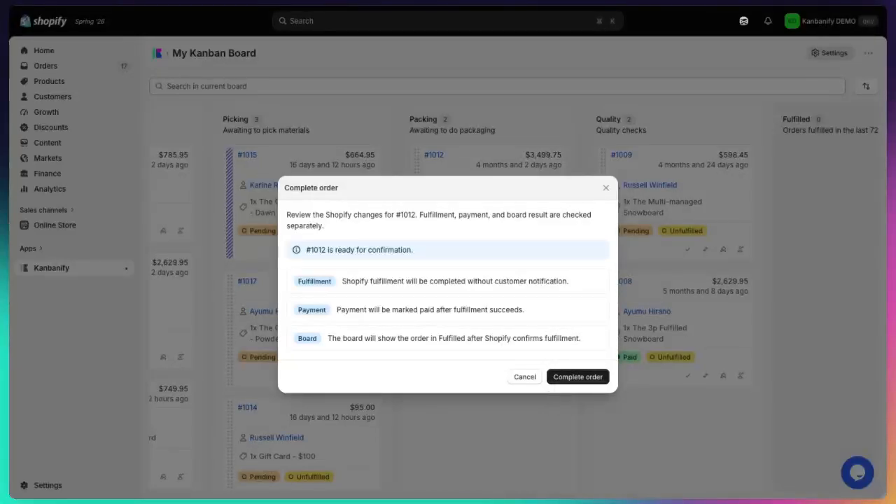
{"action": "left_click", "coordinate": [560, 379]}
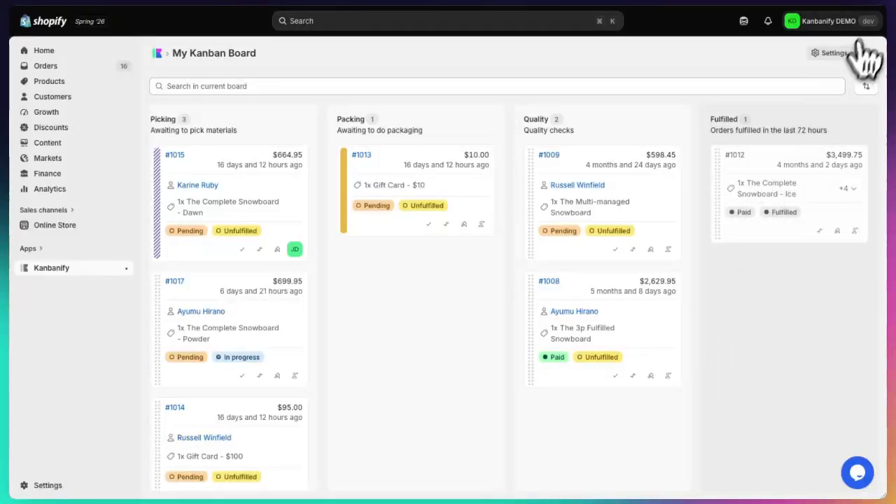
{"action": "left_click", "coordinate": [823, 55]}
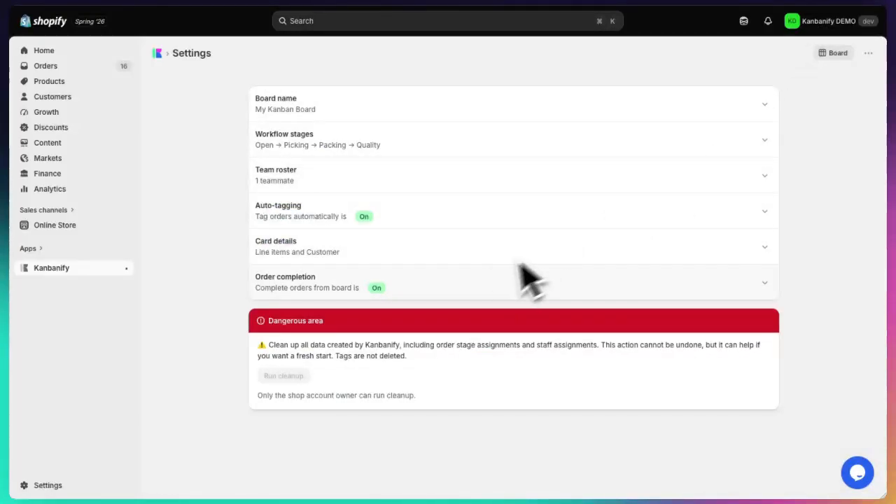
{"action": "left_click", "coordinate": [837, 53]}
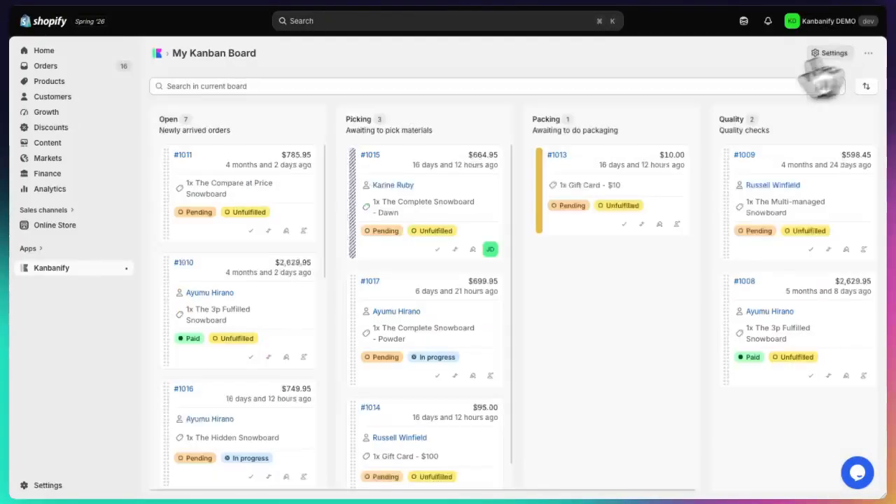